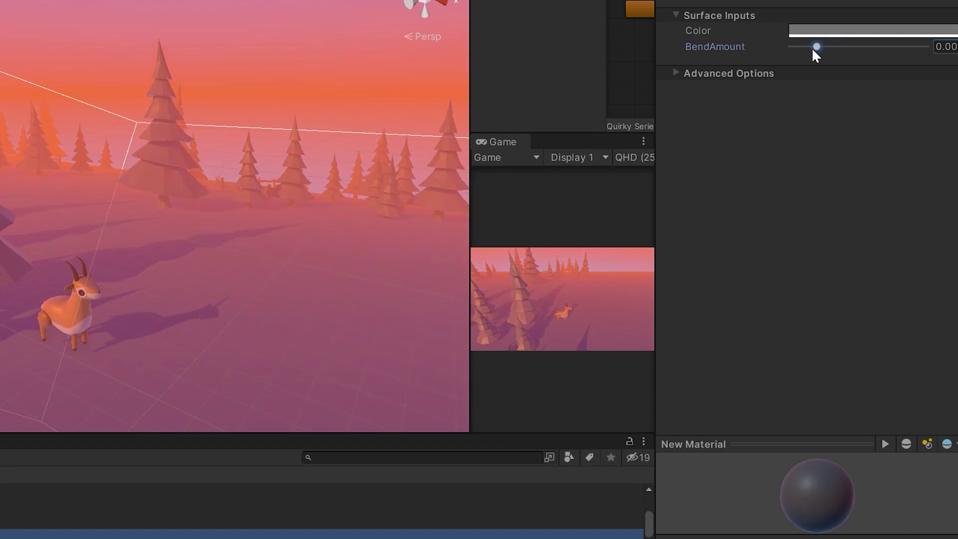
Increase the material's BendAmount slider until the ground, horizon and trees curve
drag(792, 48, 805, 49)
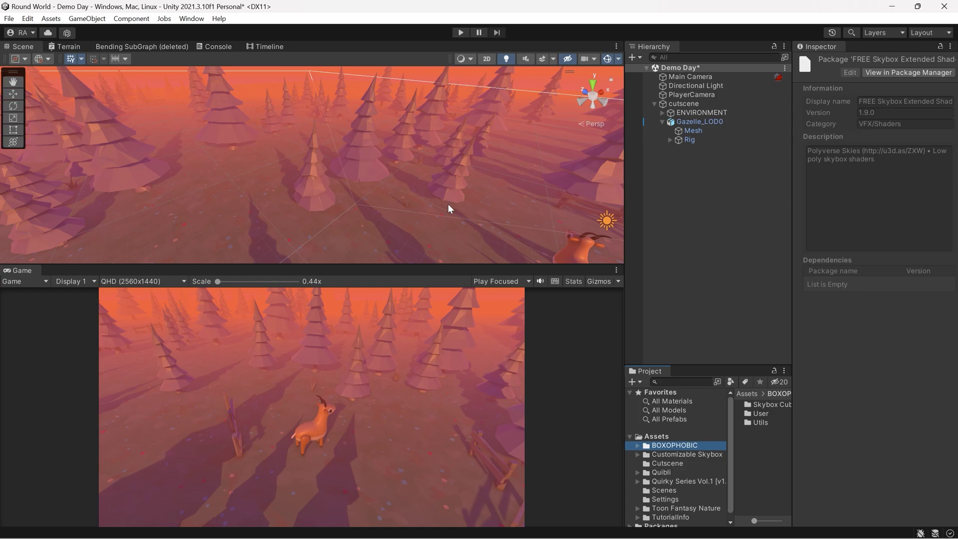
Pan the Scene view so it faces the gazelle
right_drag(474, 212, 368, 184)
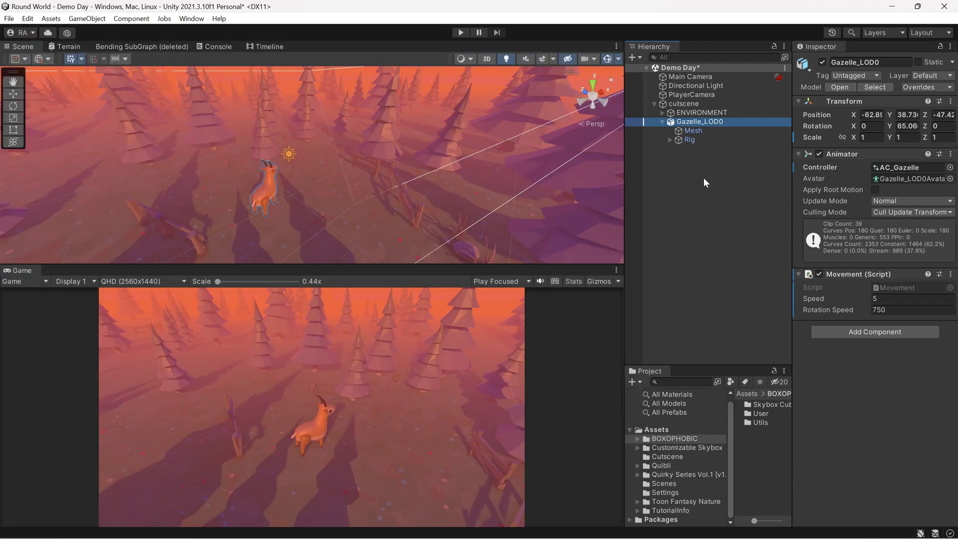
Browse the owned asset packages in the Package Manager, then select the Main Camera
click(191, 19)
click(239, 174)
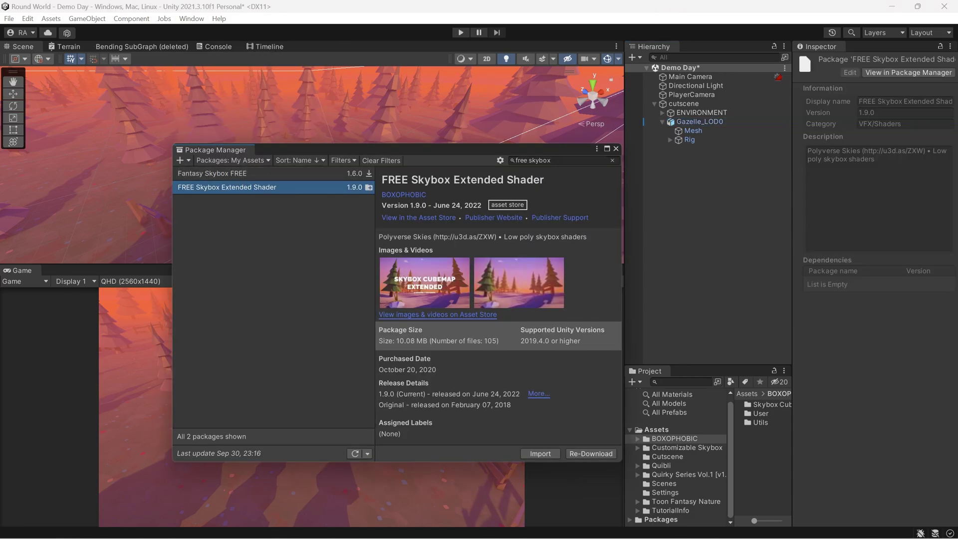
click(238, 160)
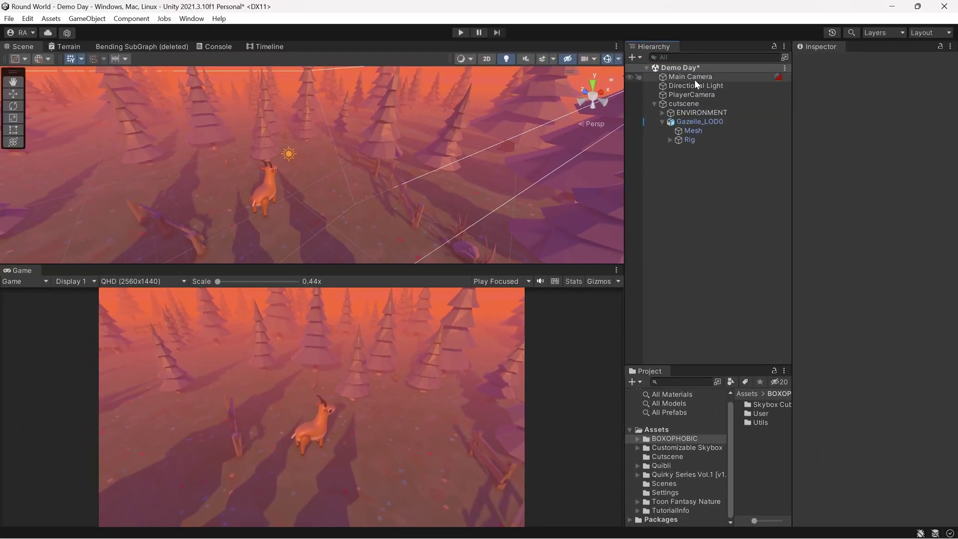
click(694, 78)
scroll(873, 396, down, 3)
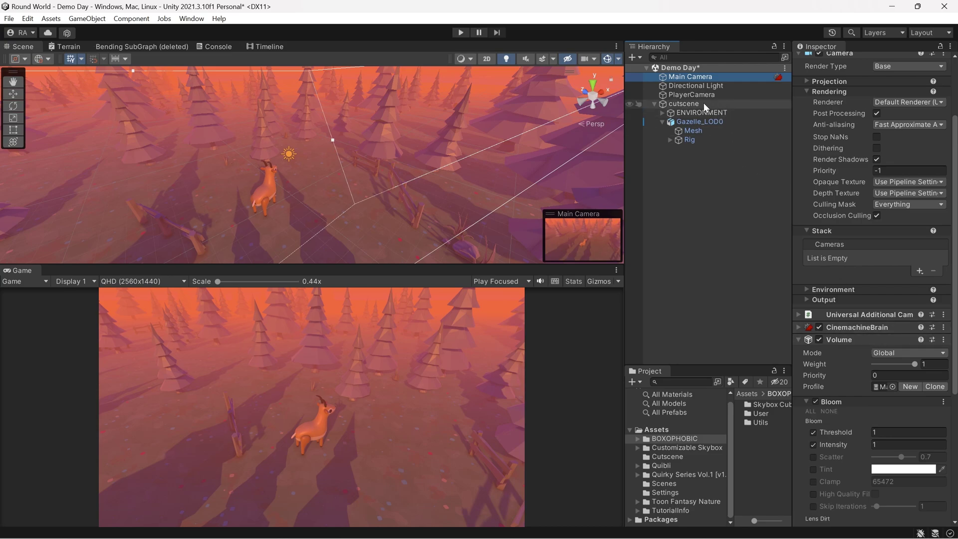
Look through the scene-object creation menu and widen the Inspector panel
click(86, 19)
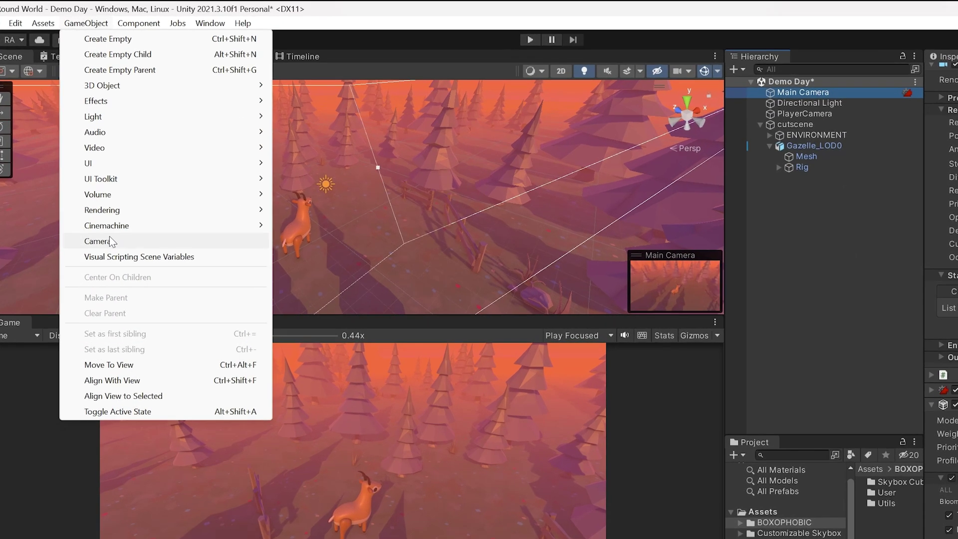
mouse_move(120, 192)
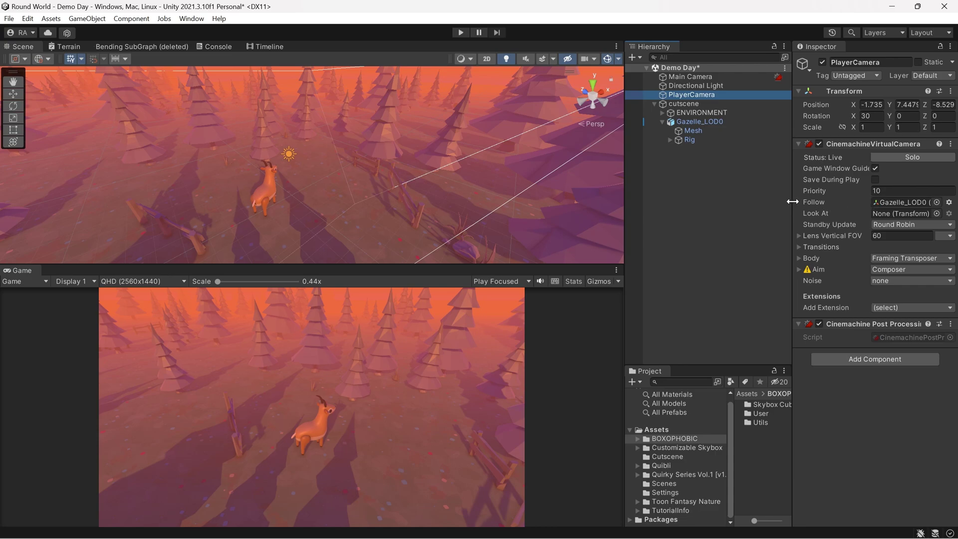
drag(792, 202, 773, 202)
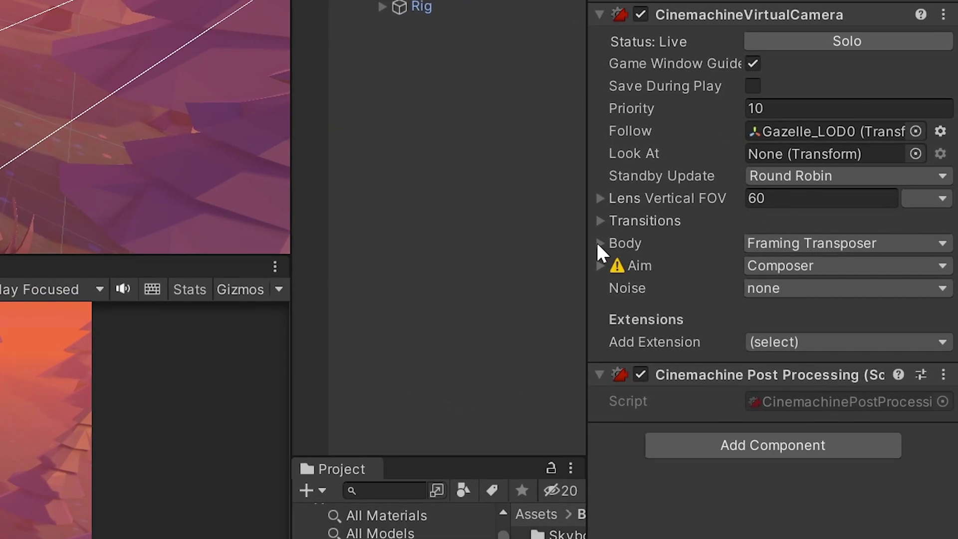
Keep Framing Transposer as the virtual camera's Body type and expand its settings
click(640, 246)
click(641, 247)
click(640, 246)
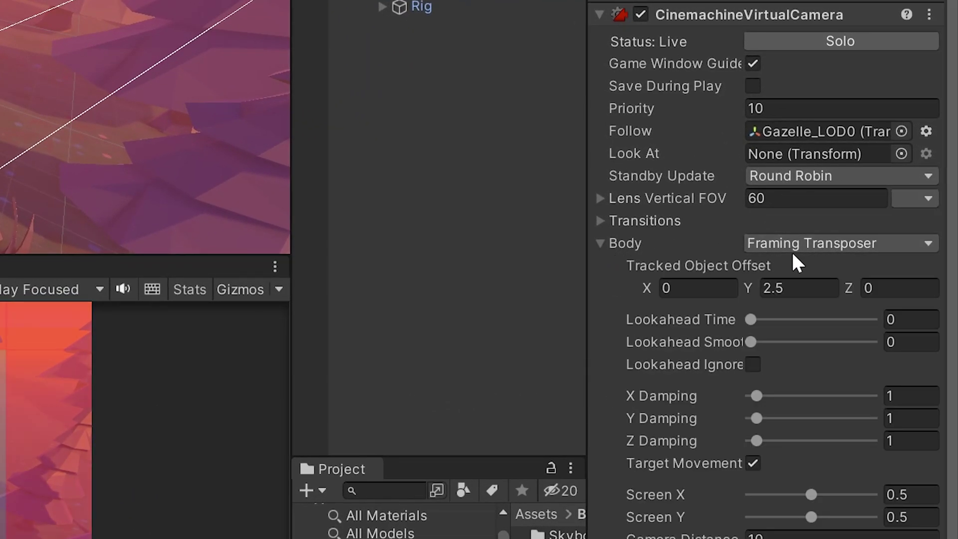
click(809, 245)
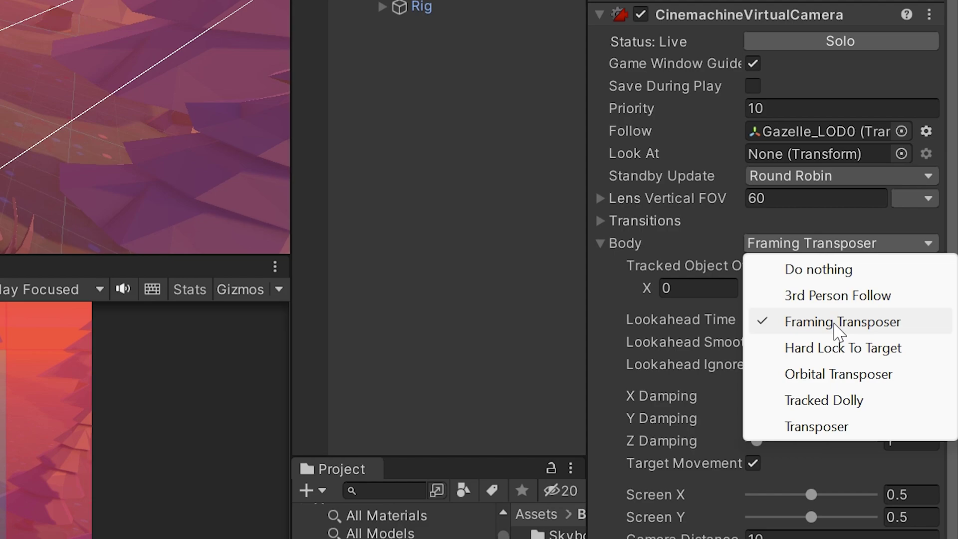
click(603, 246)
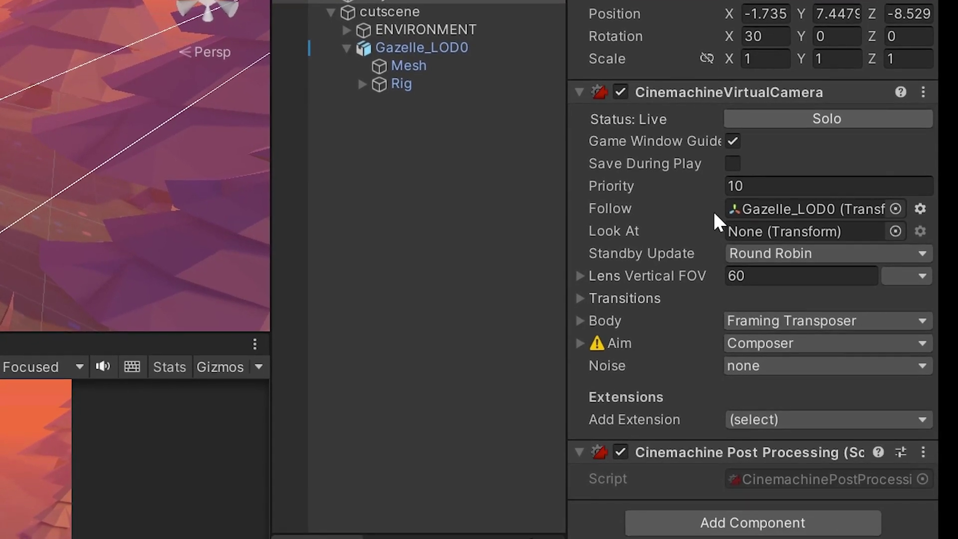
click(583, 317)
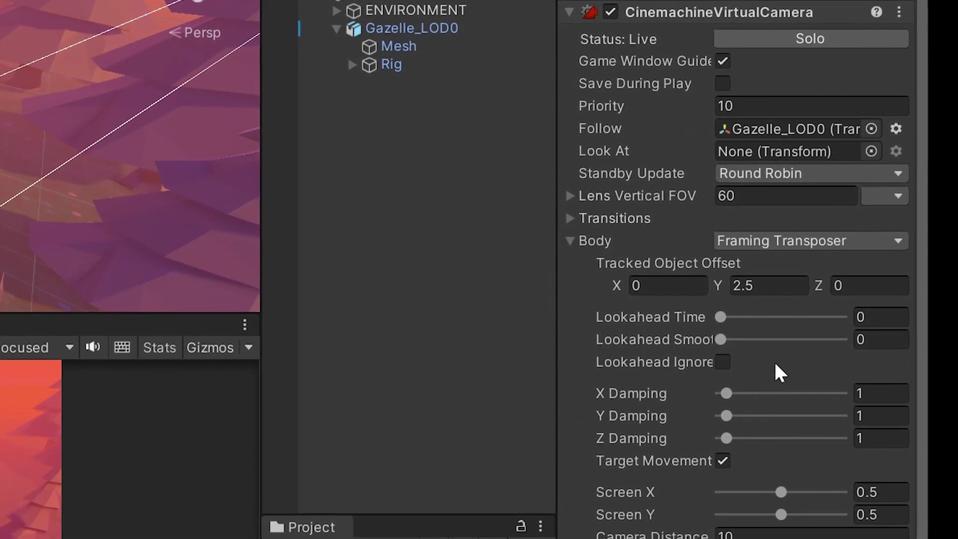
Set Tracked Object Offset Y to 2.5 and start Play mode with Ctrl+P
click(759, 274)
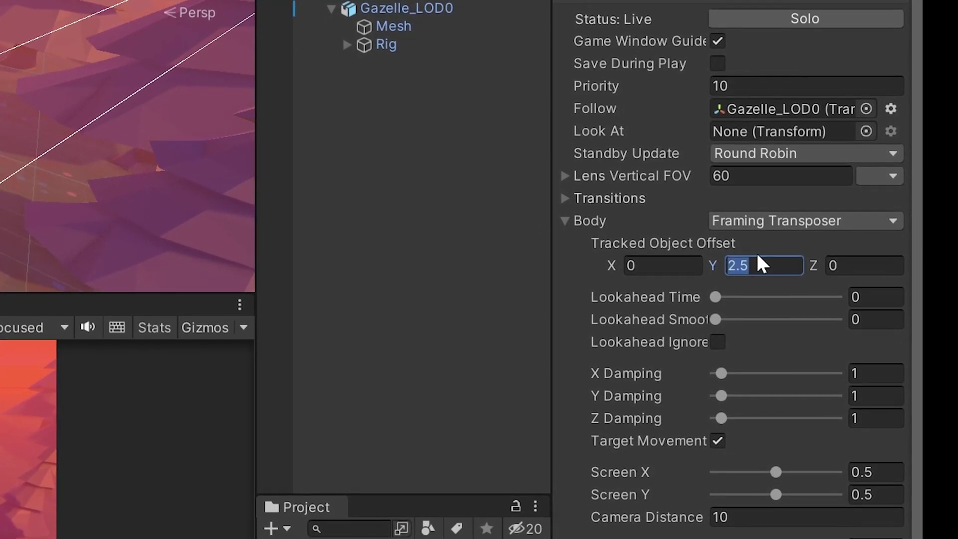
key(BackSpace)
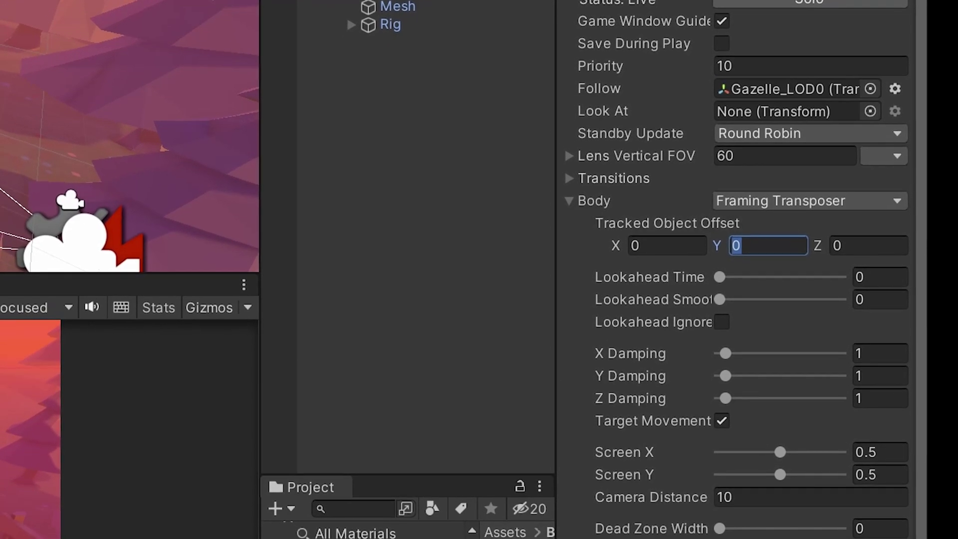
text(2.5)
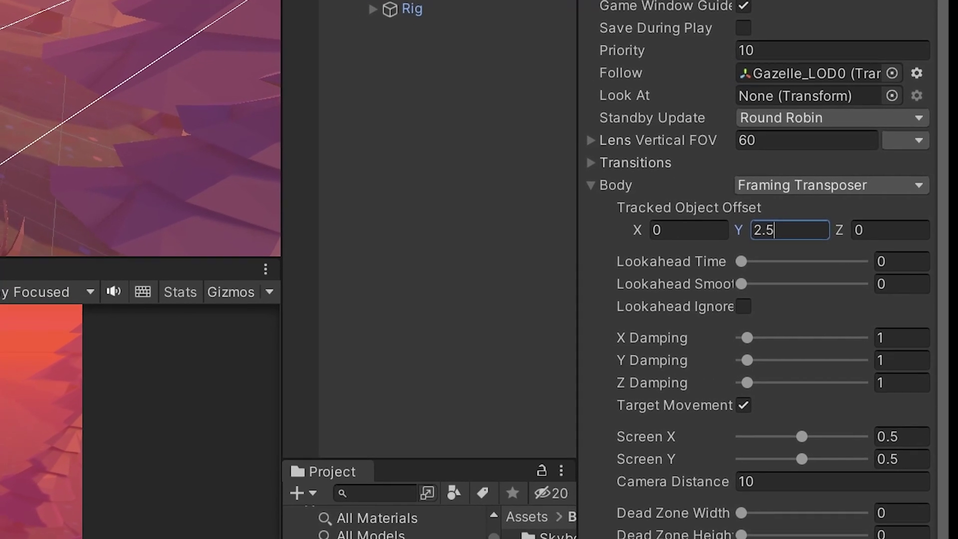
key(ctrl+p)
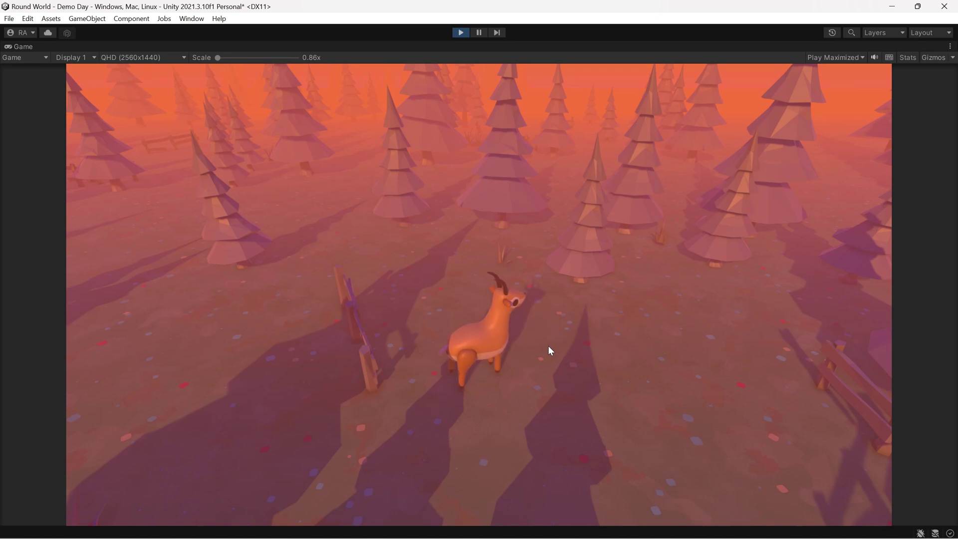
Walk the gazelle forward with W, steer it with A and D around the trees, then stop playing
key(w)
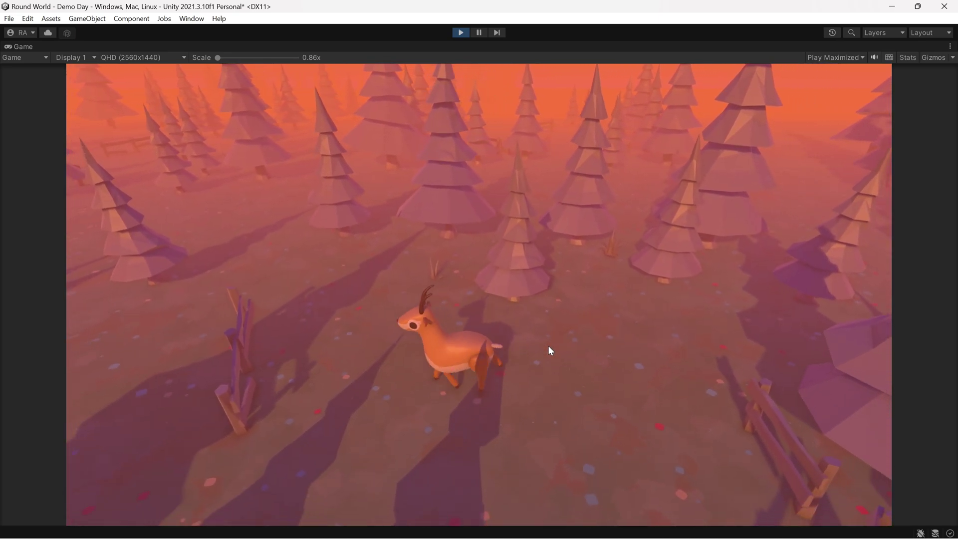
key(a)
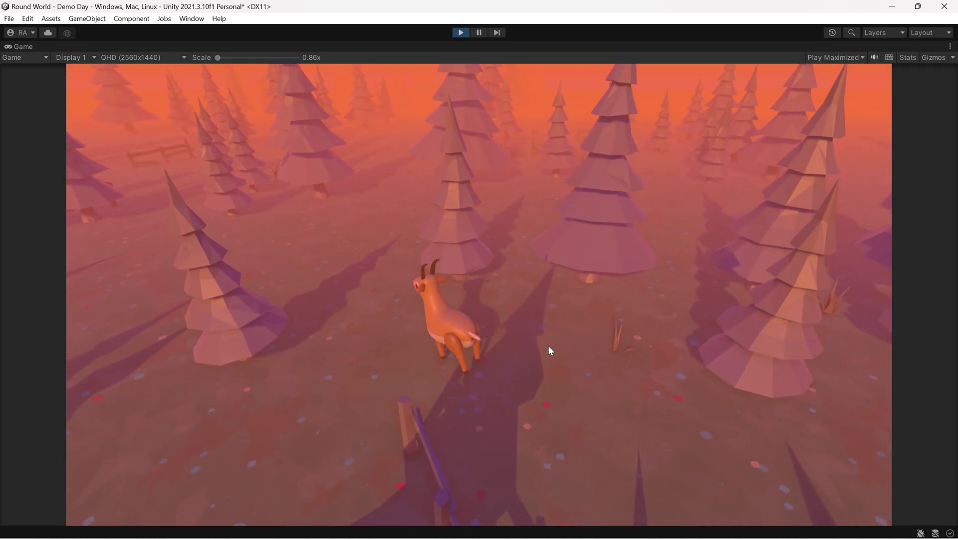
key(w)
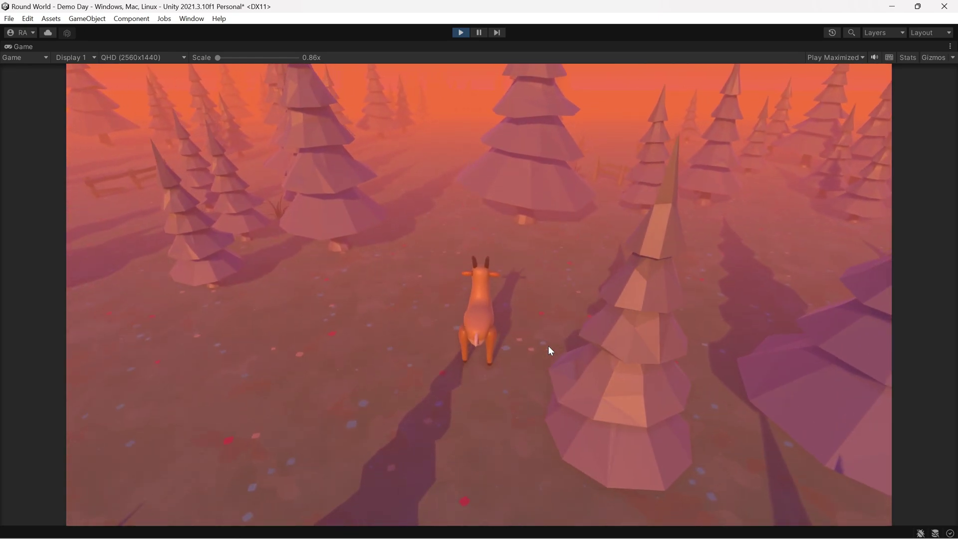
key(d)
key(w)
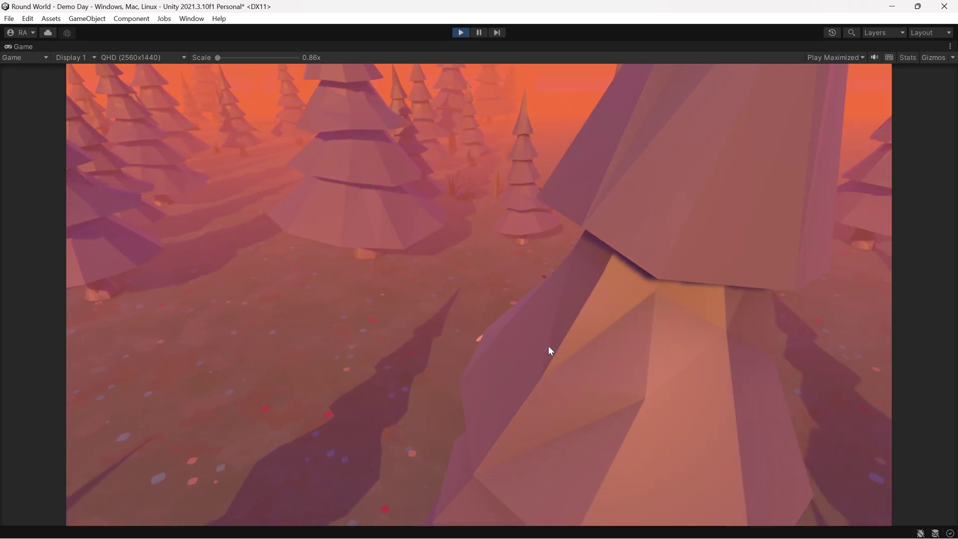
key(d)
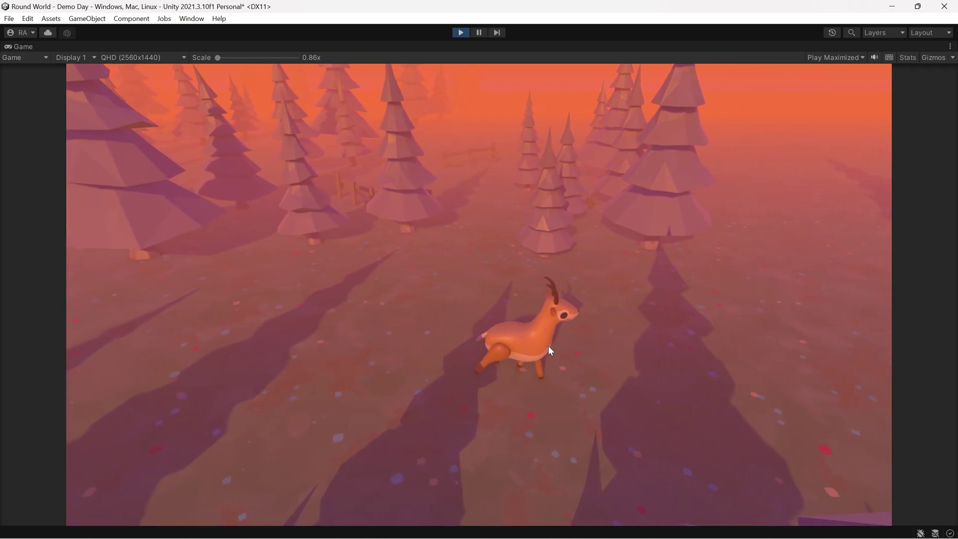
key(ctrl+p)
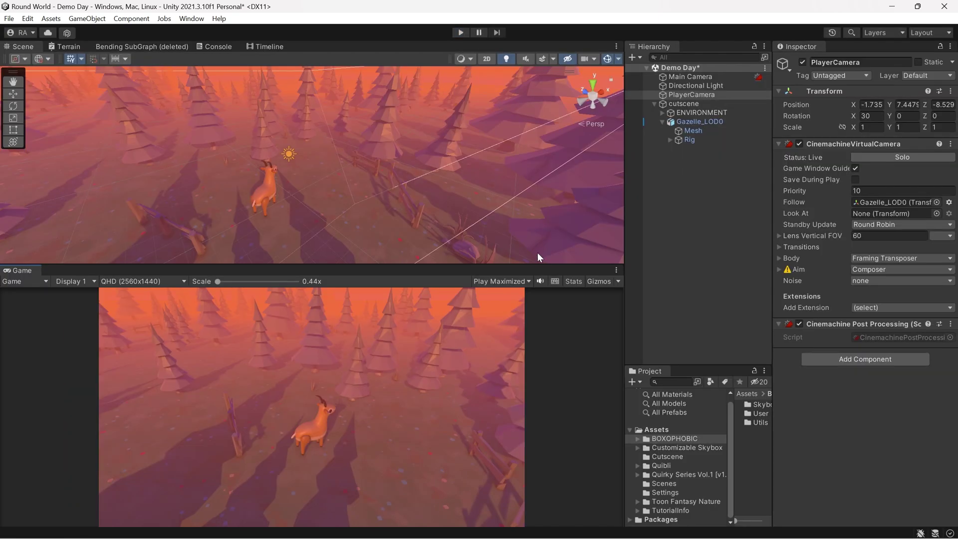
Show the Assets folder contents and enlarge the Project file list
click(663, 429)
drag(625, 351, 591, 351)
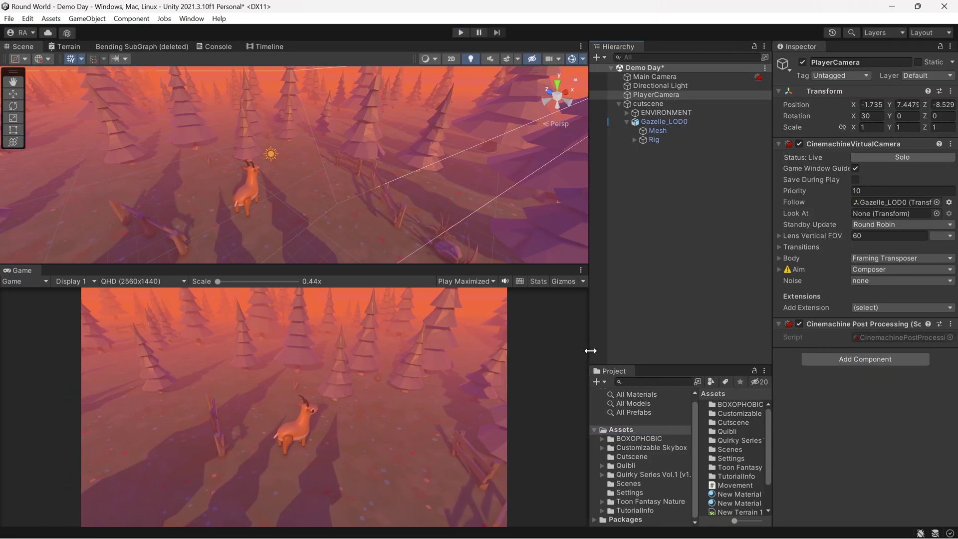
drag(772, 417, 786, 419)
scroll(768, 438, down, 2)
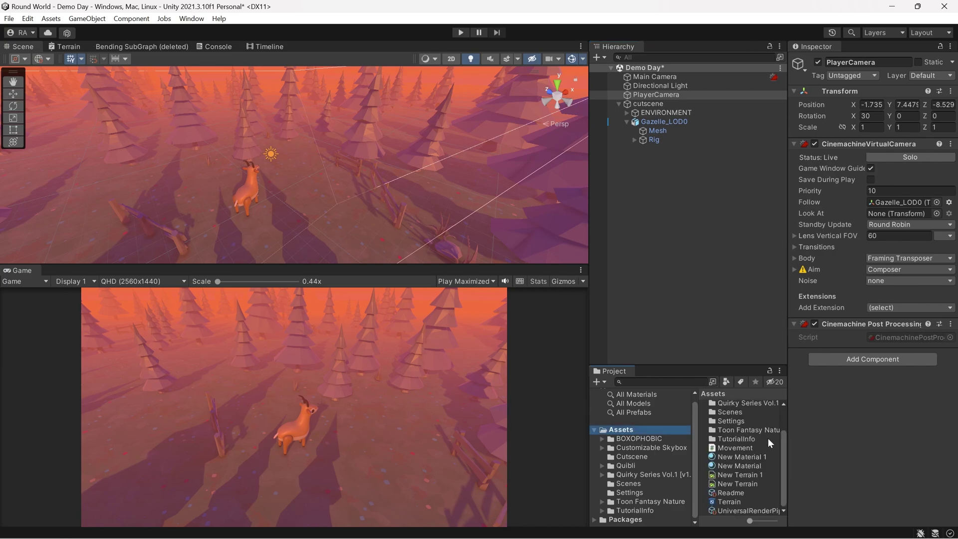
Create a URP Lit Shader Graph in Assets named WorldBend
right_click(776, 492)
mouse_move(844, 192)
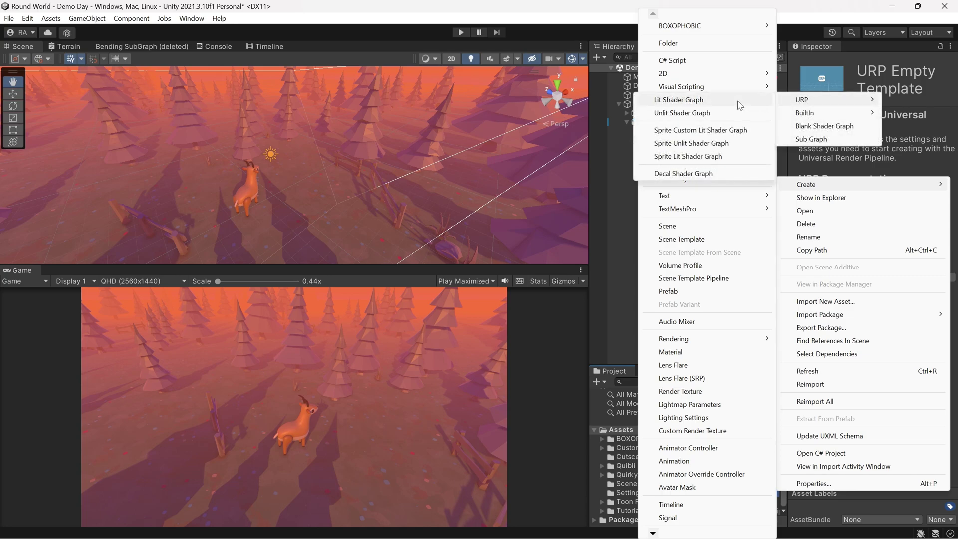
click(707, 102)
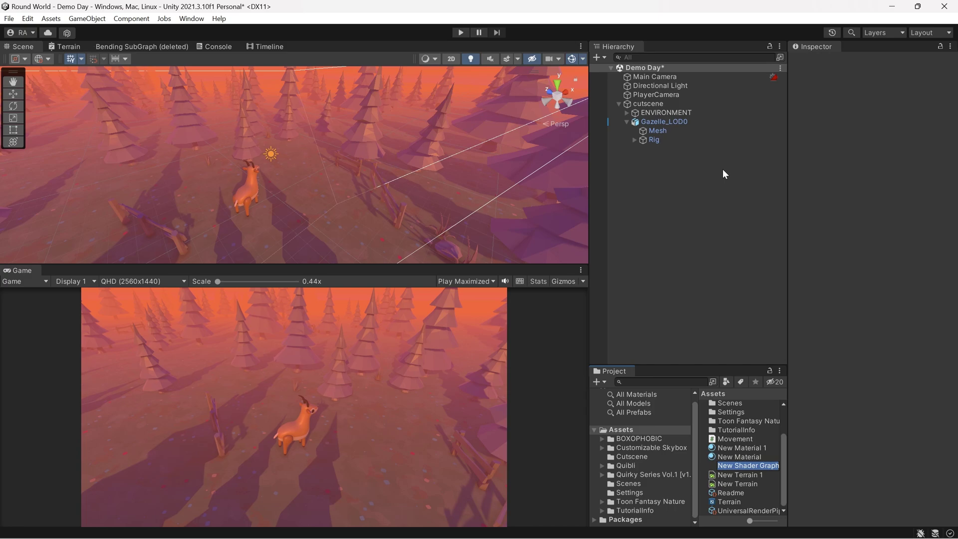
text(World)
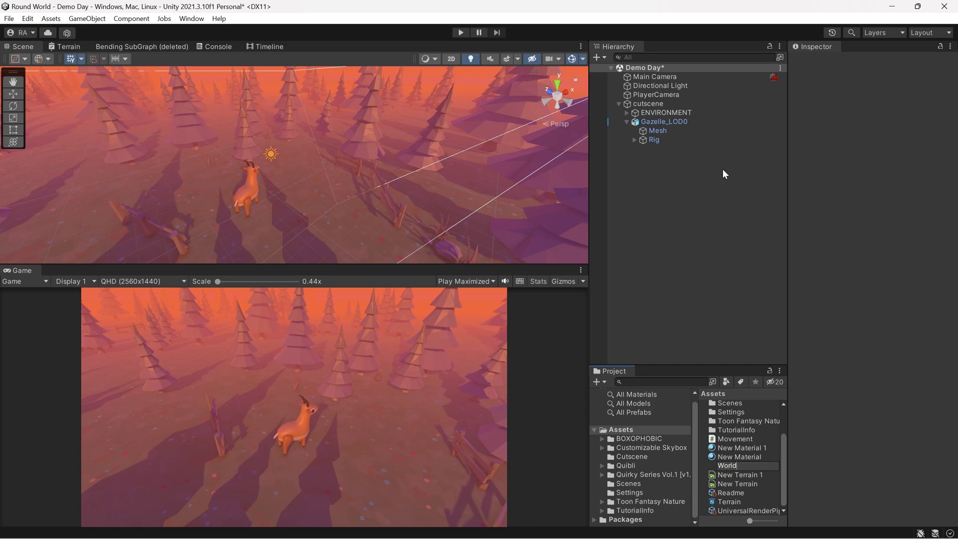
text(Bend)
key(Return)
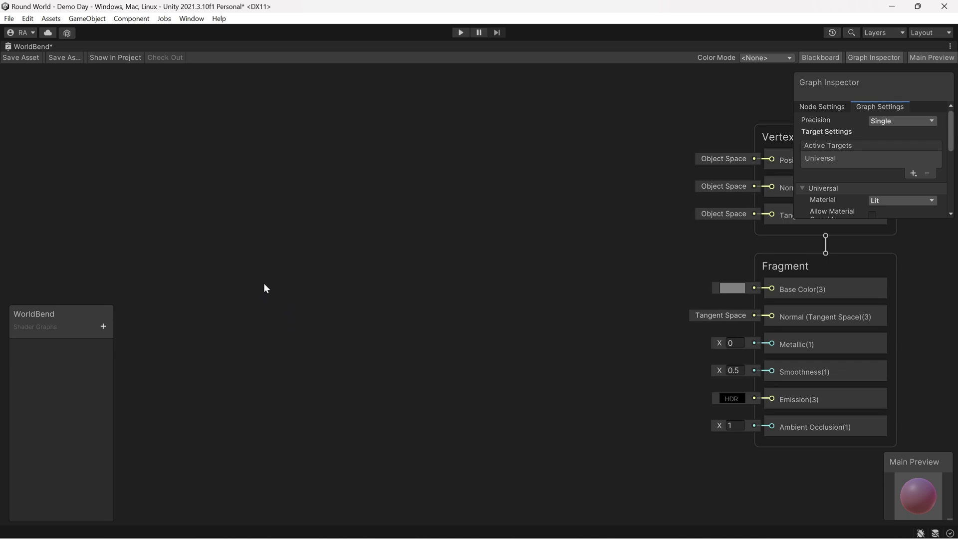
Add a Camera node to the WorldBend graph and position it
right_click(264, 284)
click(294, 292)
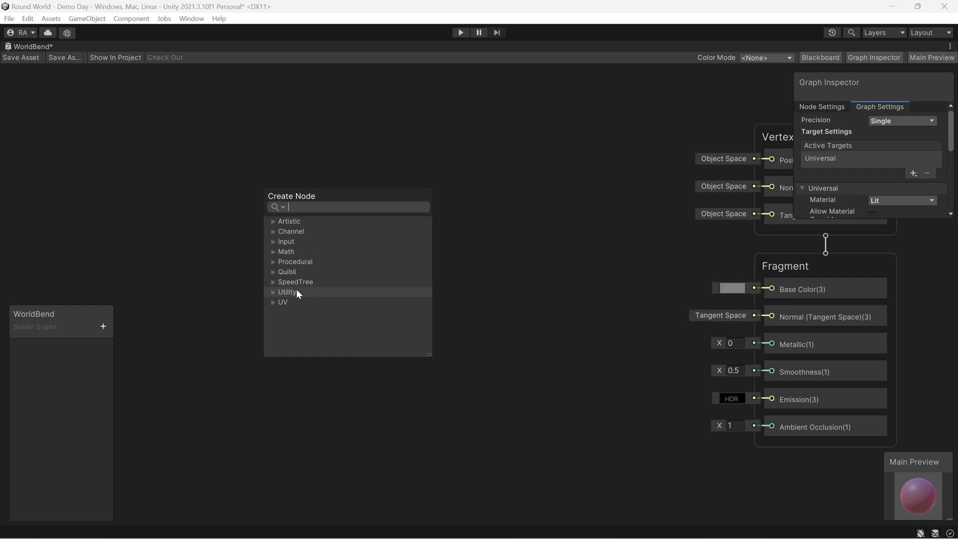
text(ca)
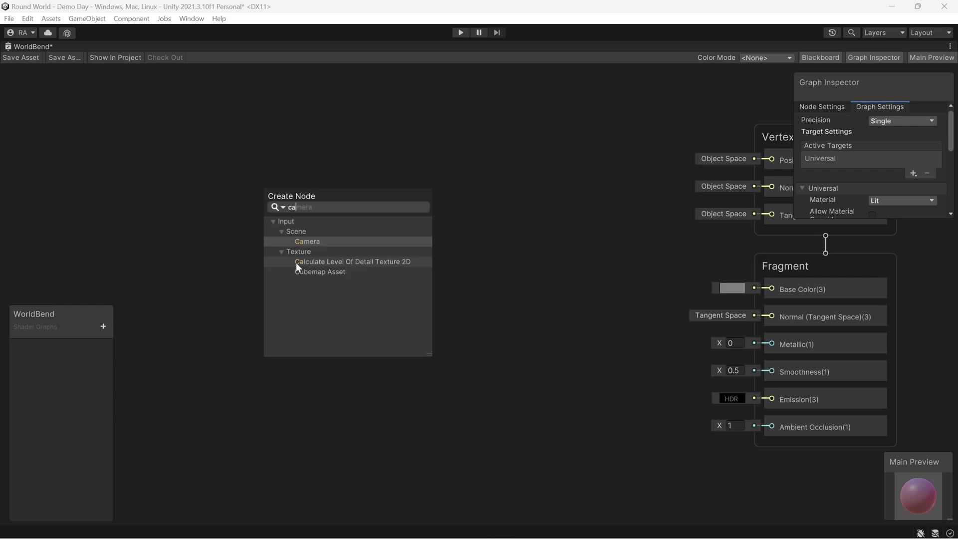
key(Return)
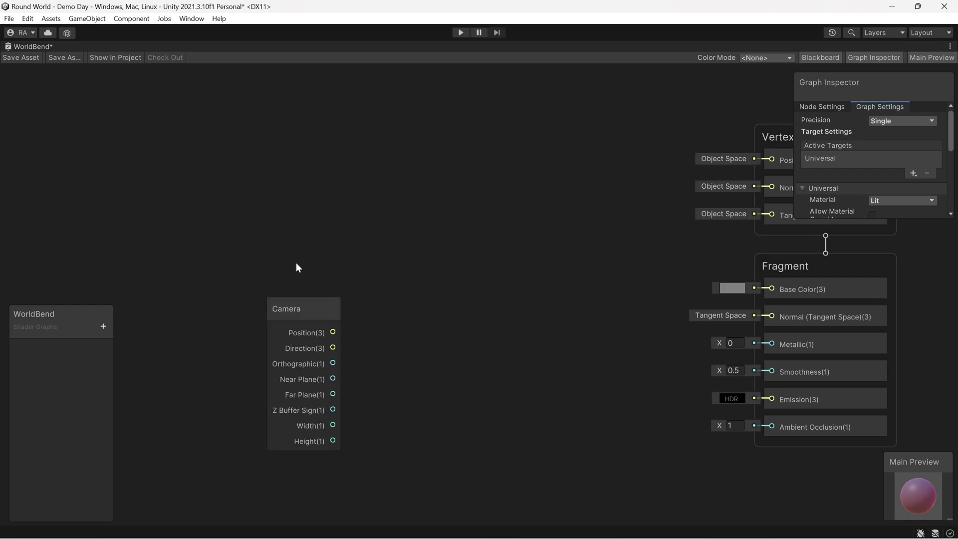
drag(291, 303, 295, 282)
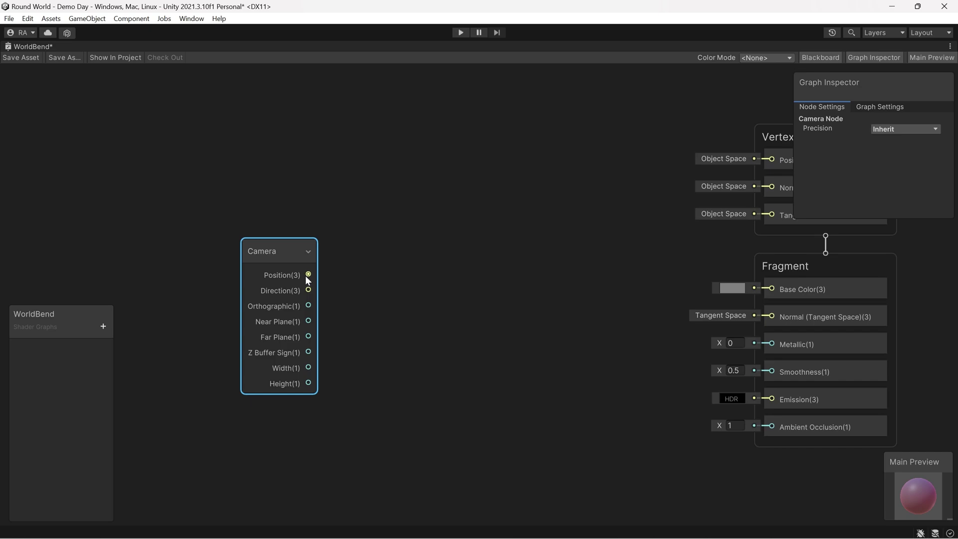
Add a Subtract node and wire Camera Position into its B input
right_click(376, 232)
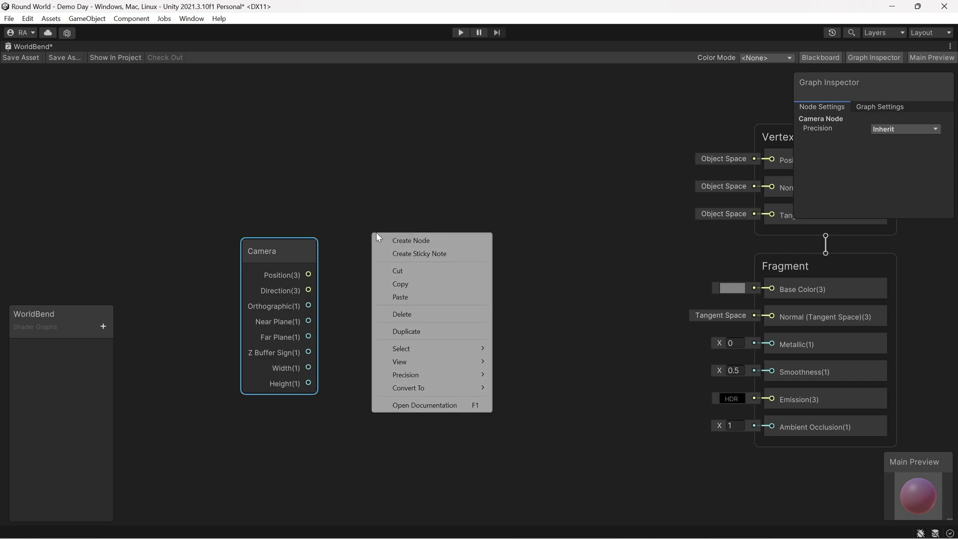
click(386, 238)
text(de)
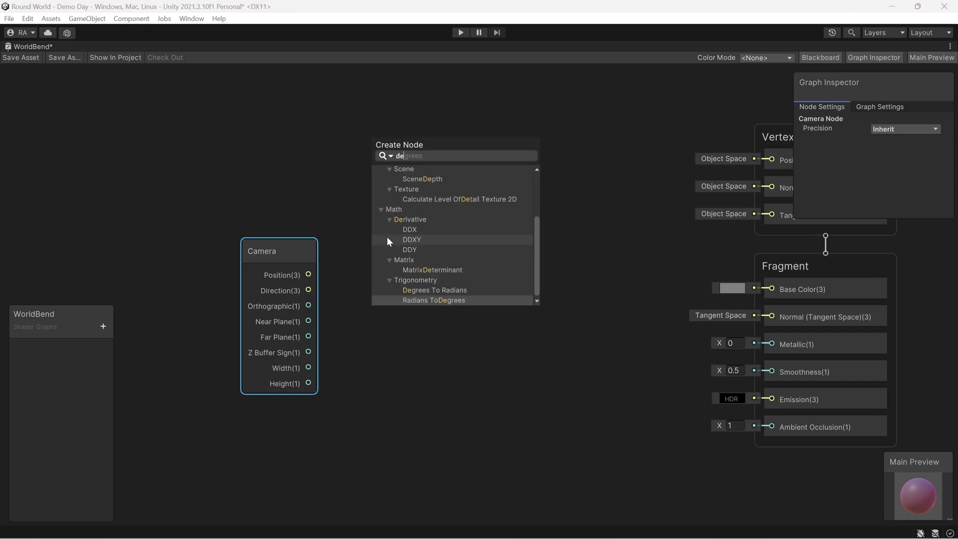
key(BackSpace)
key(BackSpace)
text(sub)
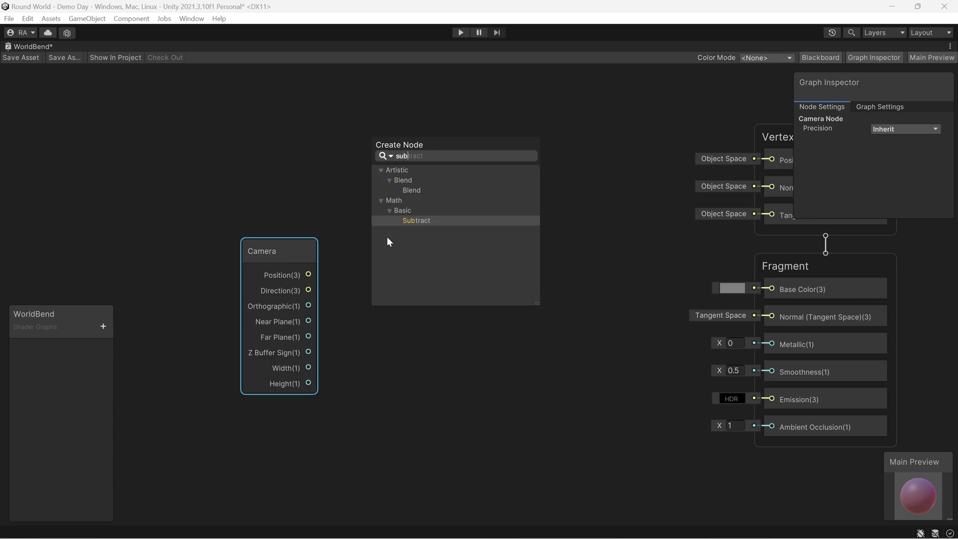
key(Return)
drag(308, 274, 391, 237)
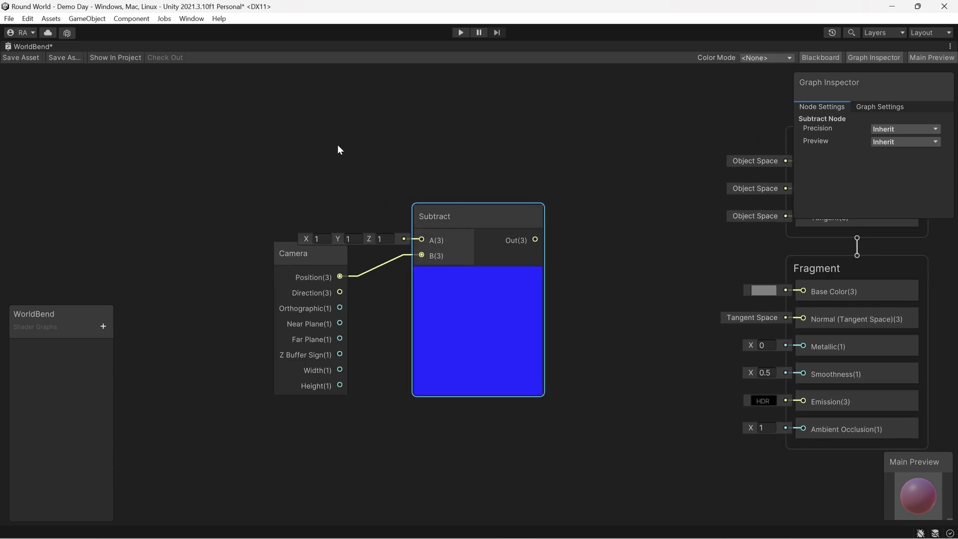
Add a World-space Position node, connect its Out to Subtract A, and collapse its preview
right_click(310, 125)
click(330, 131)
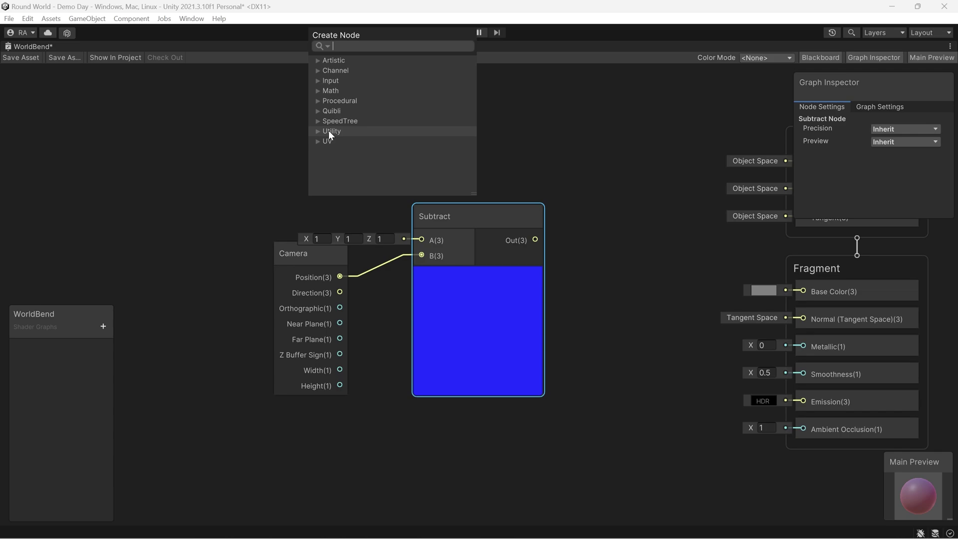
text(po)
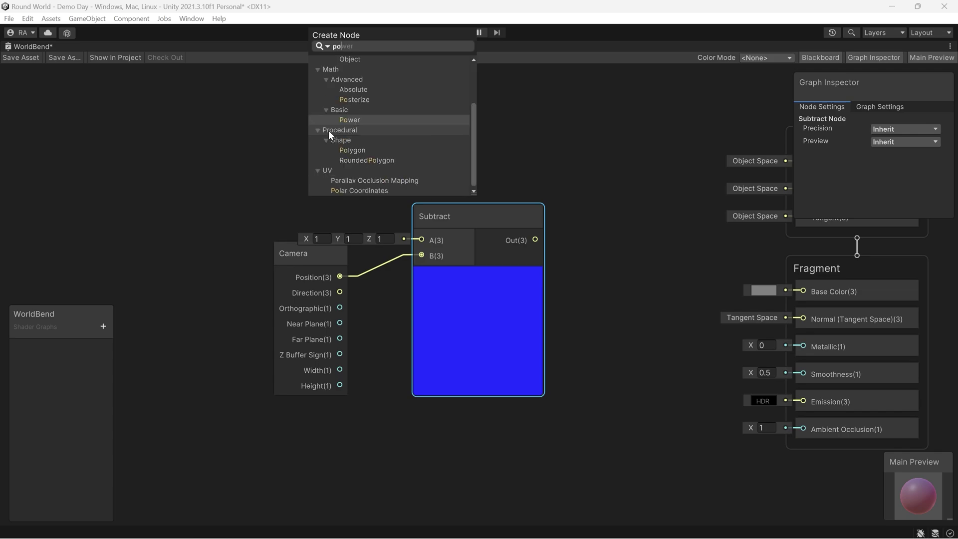
text(si)
key(Return)
middle_drag(369, 158, 399, 178)
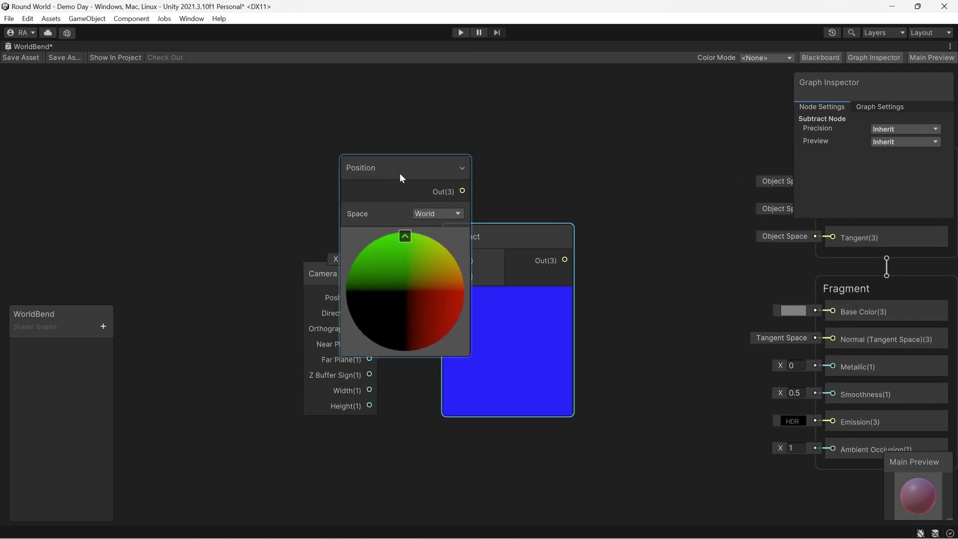
drag(400, 178, 323, 146)
click(328, 211)
Rearrange the Camera and Subtract nodes and select all three nodes
drag(386, 165, 461, 223)
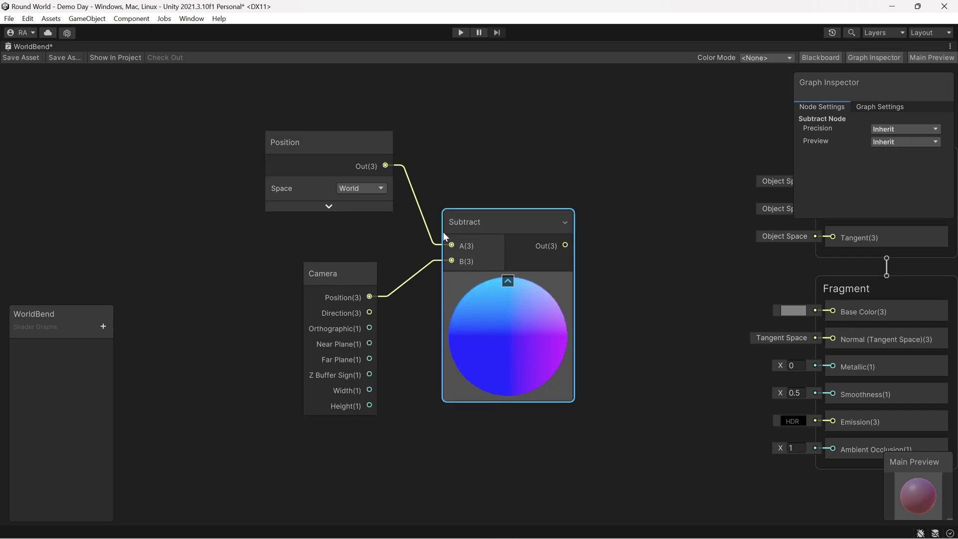
drag(325, 274, 328, 265)
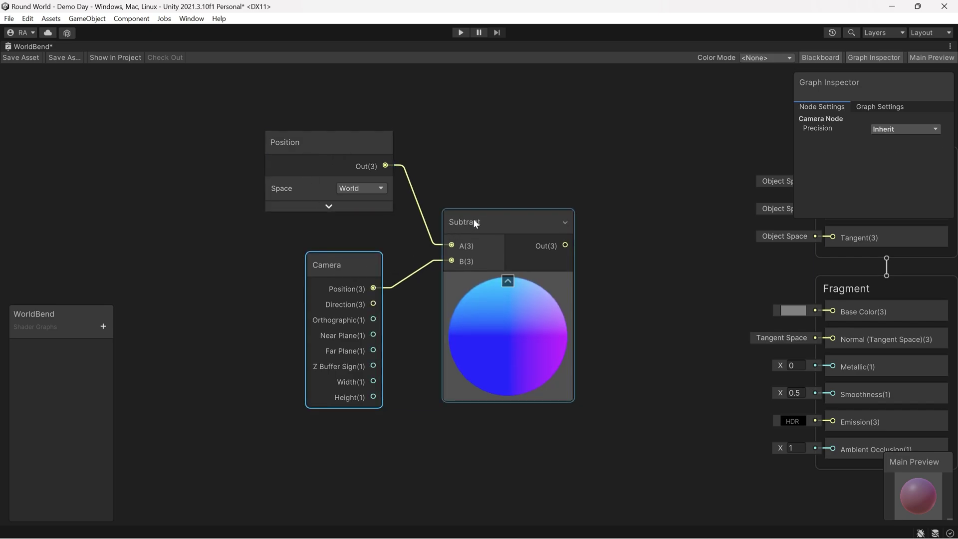
drag(473, 218, 469, 188)
key(ctrl+a)
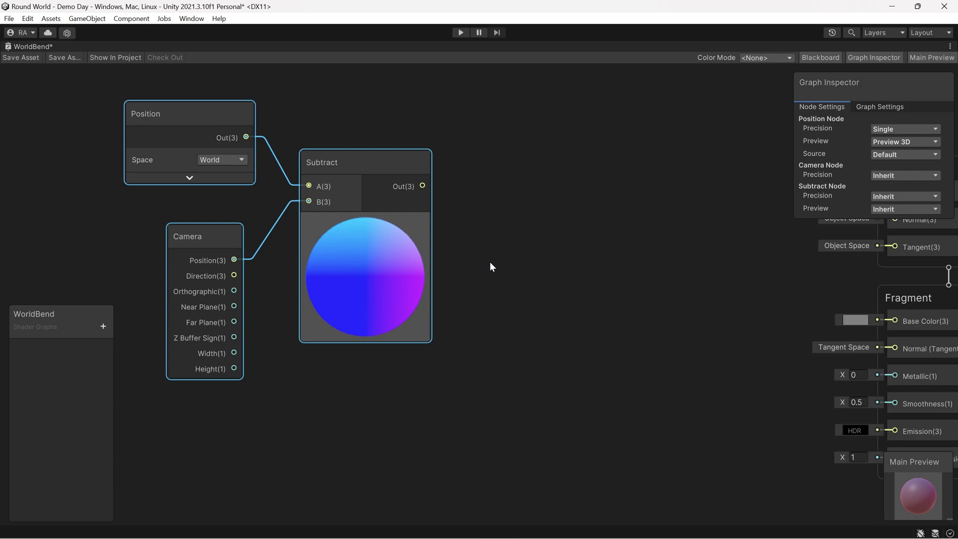
Add a Split node fed by the Subtract output
right_click(466, 218)
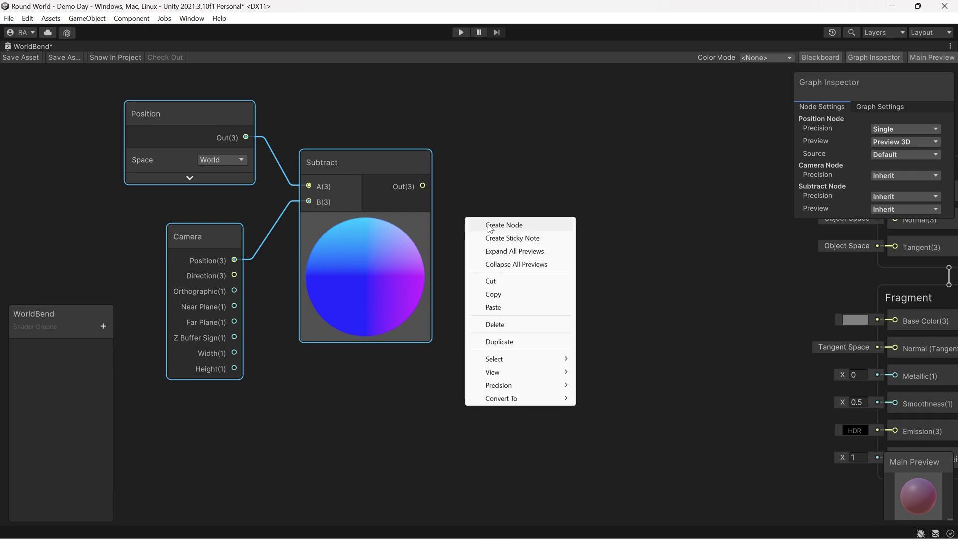
click(489, 226)
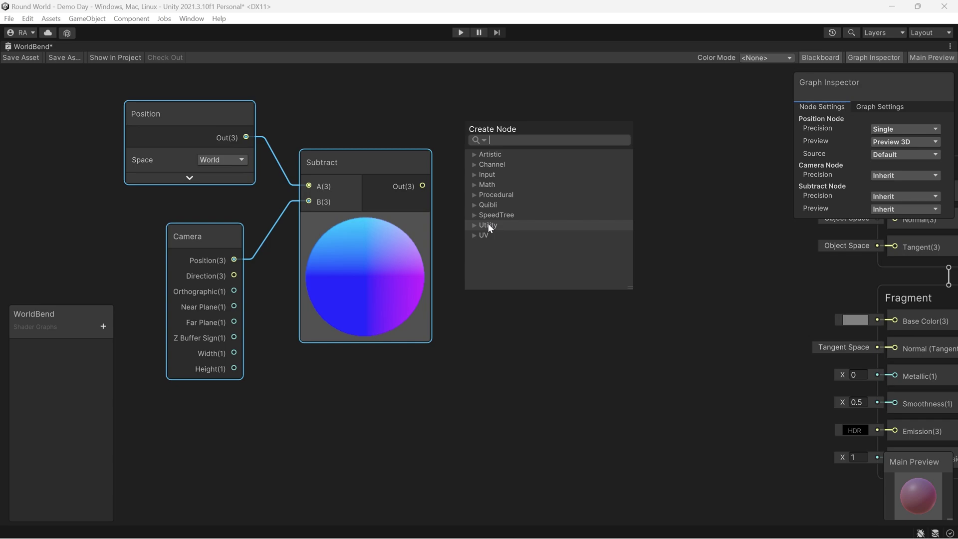
text(split)
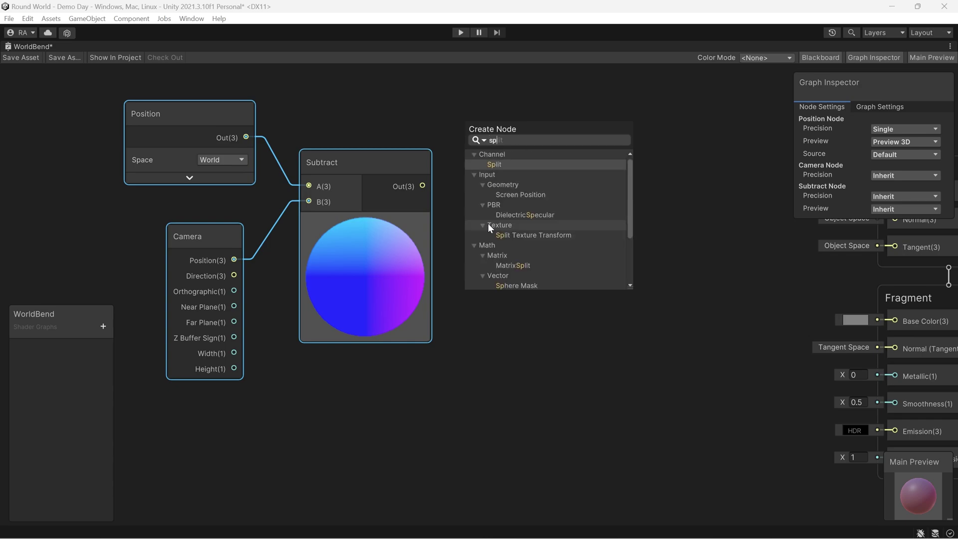
key(Return)
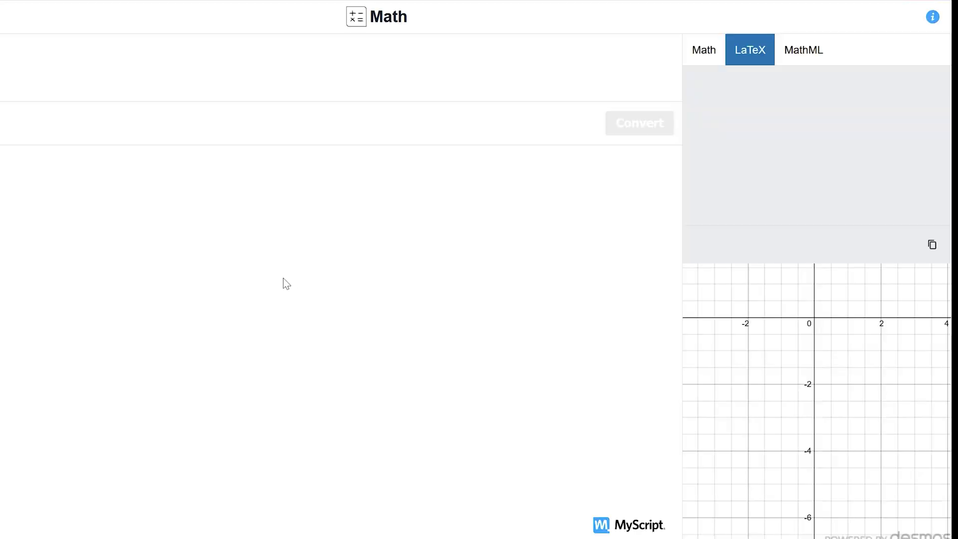
Handwrite y = x², pan the graph to see the parabola, then add a minus for y = -x²
mouse_move(271, 276)
mouse_down()
mouse_move(297, 274)
mouse_move(314, 316)
mouse_move(286, 312)
mouse_move(352, 294)
mouse_up()
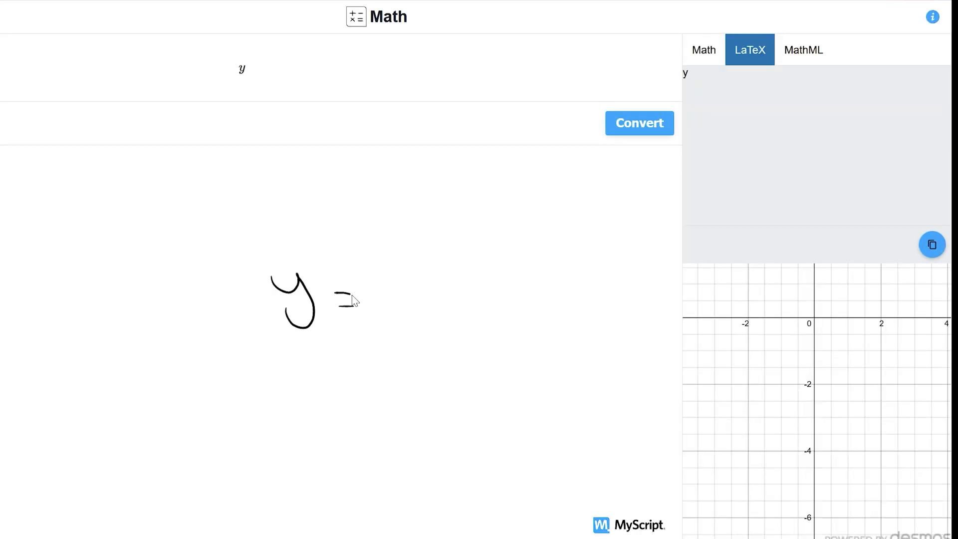
mouse_move(414, 277)
mouse_down()
mouse_move(394, 312)
mouse_move(414, 307)
mouse_up()
mouse_move(420, 255)
mouse_down()
mouse_move(424, 275)
mouse_move(441, 275)
mouse_up()
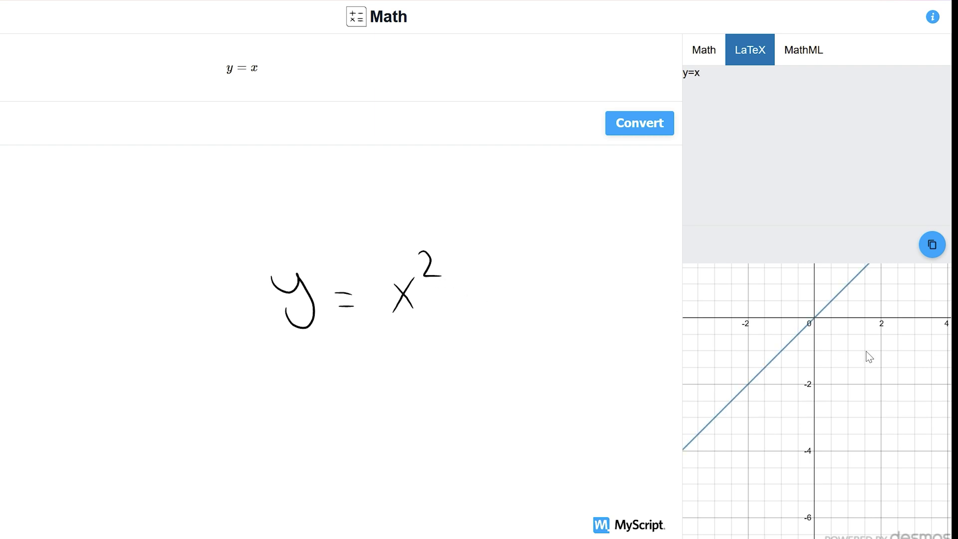
drag(834, 339, 837, 478)
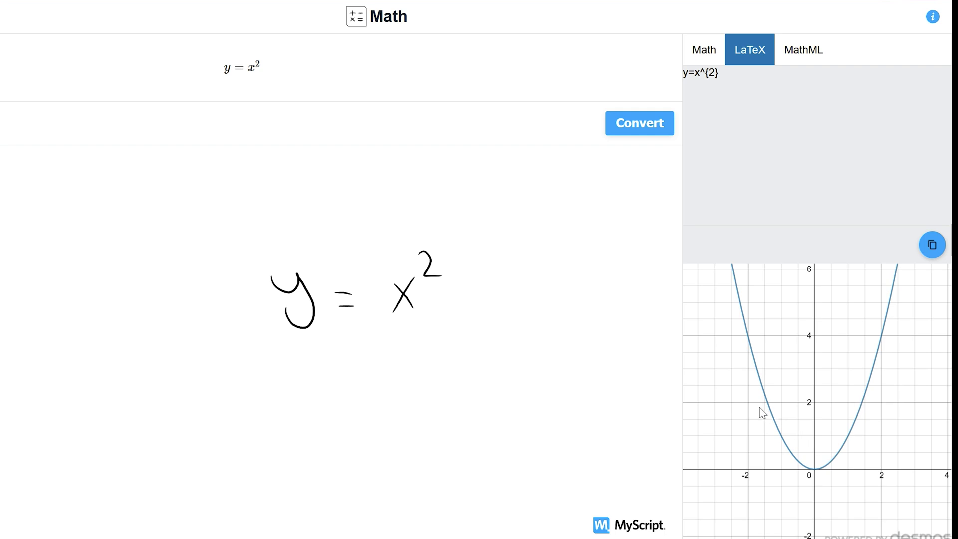
drag(370, 300, 390, 298)
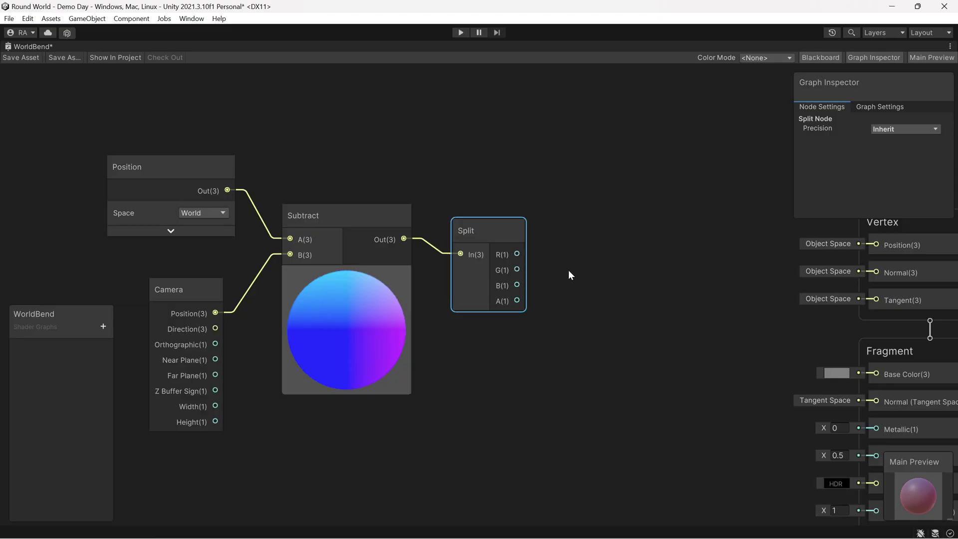
Add a Power node and place it next to the Split node
right_click(571, 275)
click(592, 277)
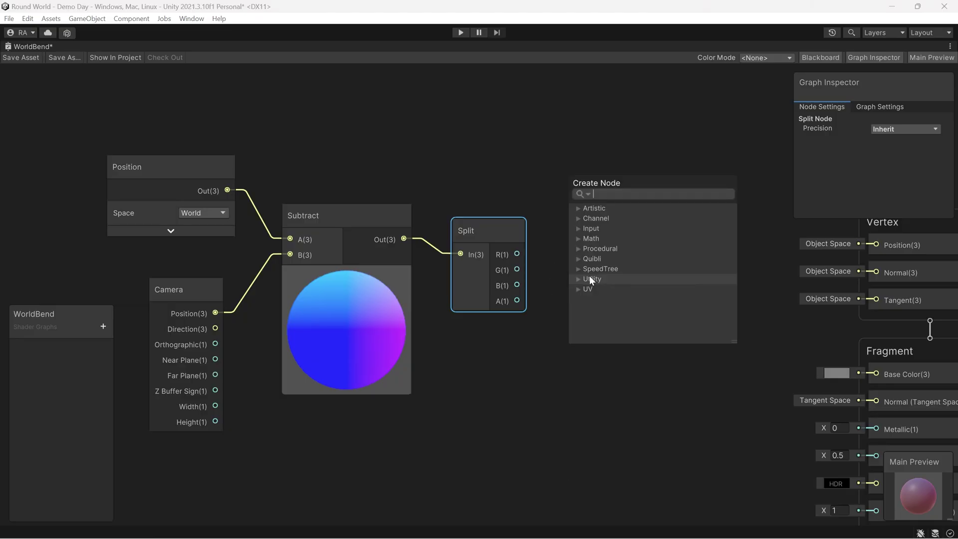
text(po)
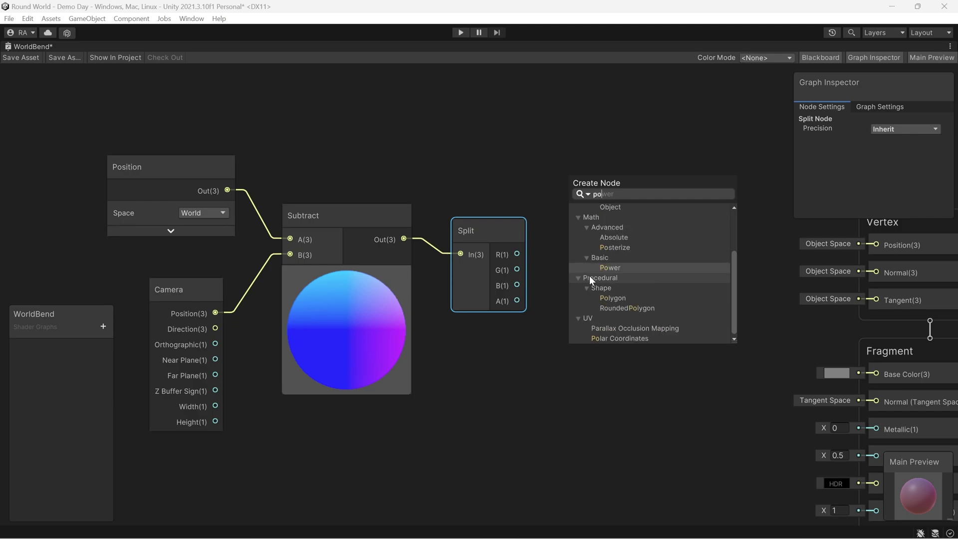
key(Return)
drag(589, 276, 587, 258)
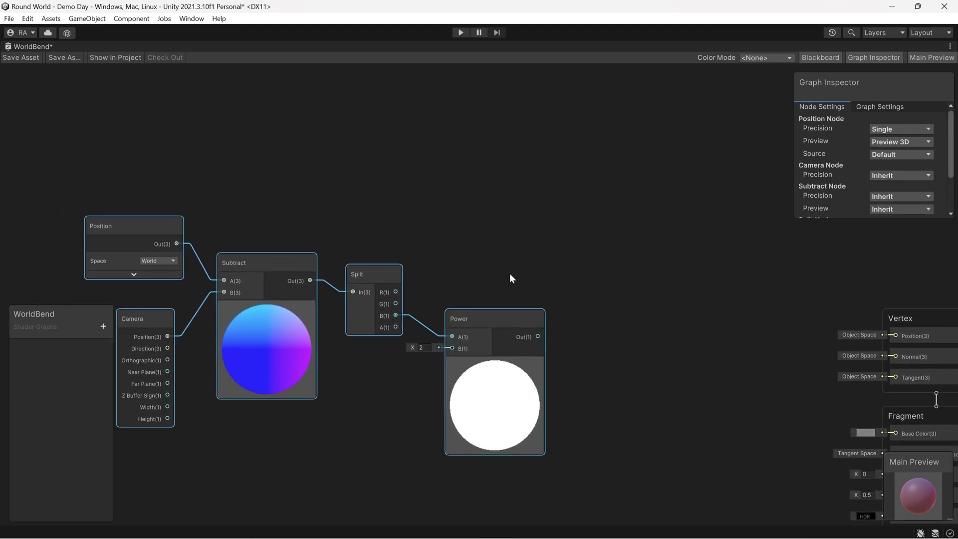
Add a Float property named CurveAmount on the Blackboard
scroll(500, 268, up, 4)
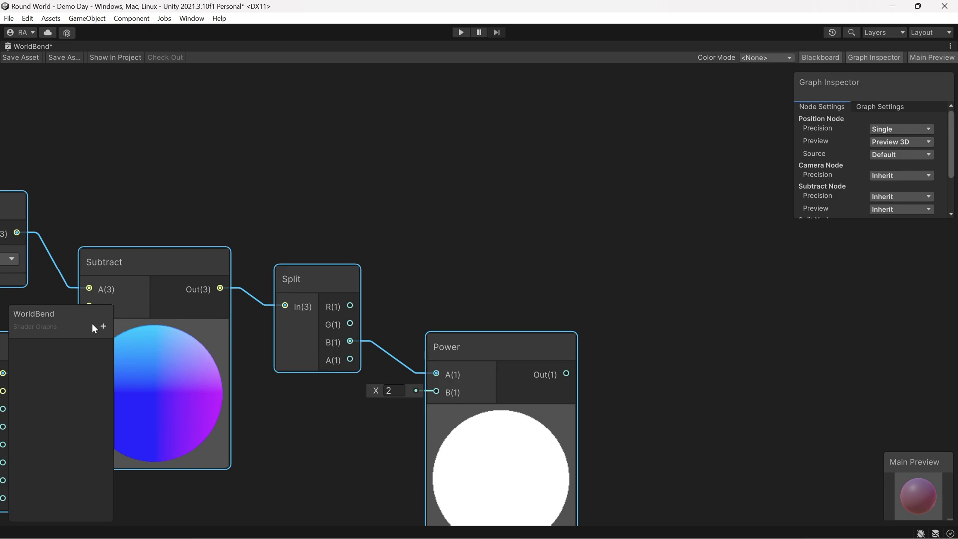
drag(93, 326, 84, 87)
click(112, 102)
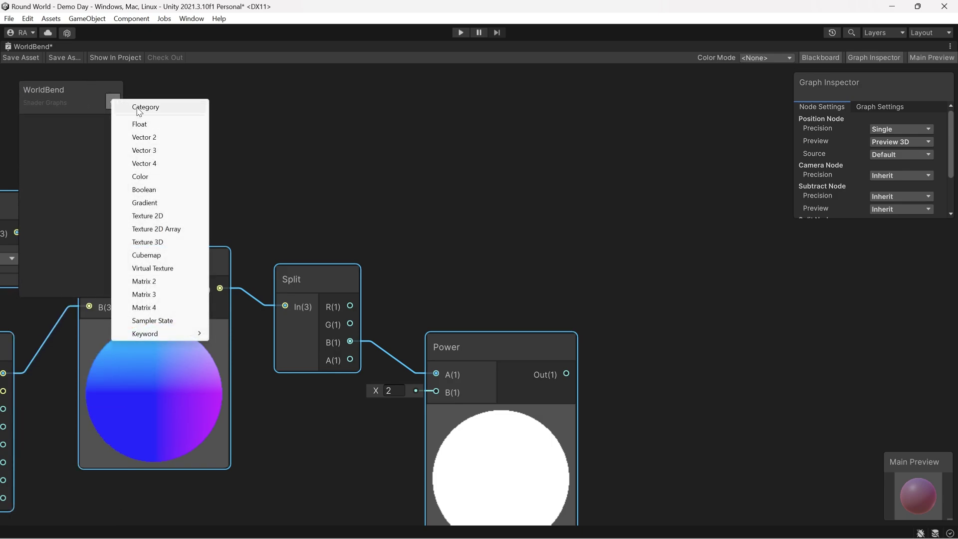
click(145, 125)
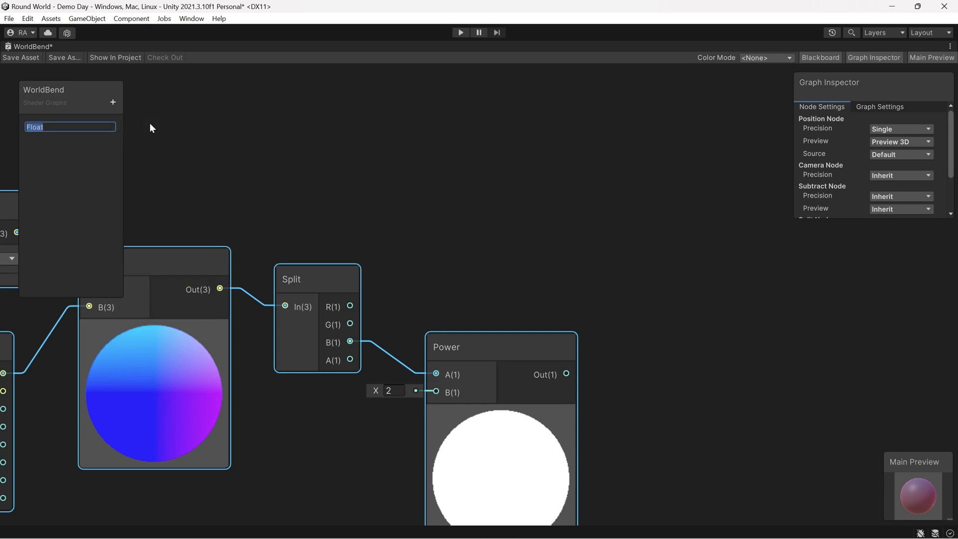
text(CurveAmount)
key(Return)
Place CurveAmount on the canvas and feed it into a new Negate node
drag(64, 124, 544, 237)
middle_drag(595, 306, 582, 209)
drag(567, 176, 528, 177)
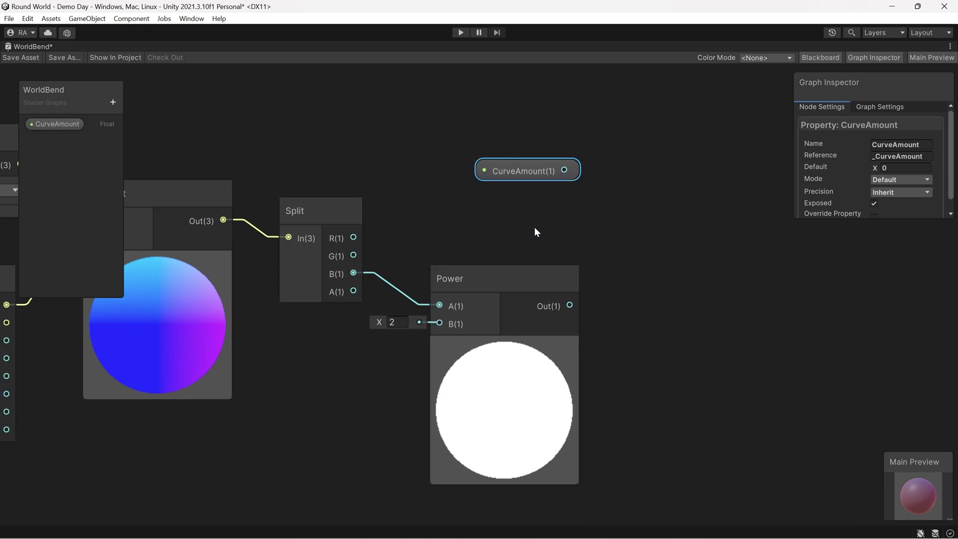
drag(524, 175, 625, 154)
key(space)
text(negate)
key(Return)
Add a Multiply node with Power's output in B and the negated CurveAmount in A
right_click(620, 268)
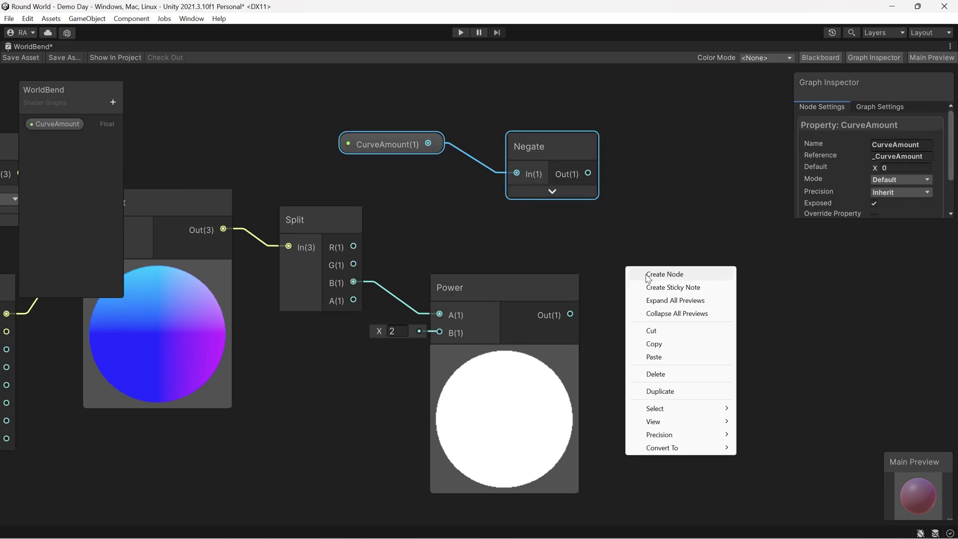
click(648, 275)
text(multiply)
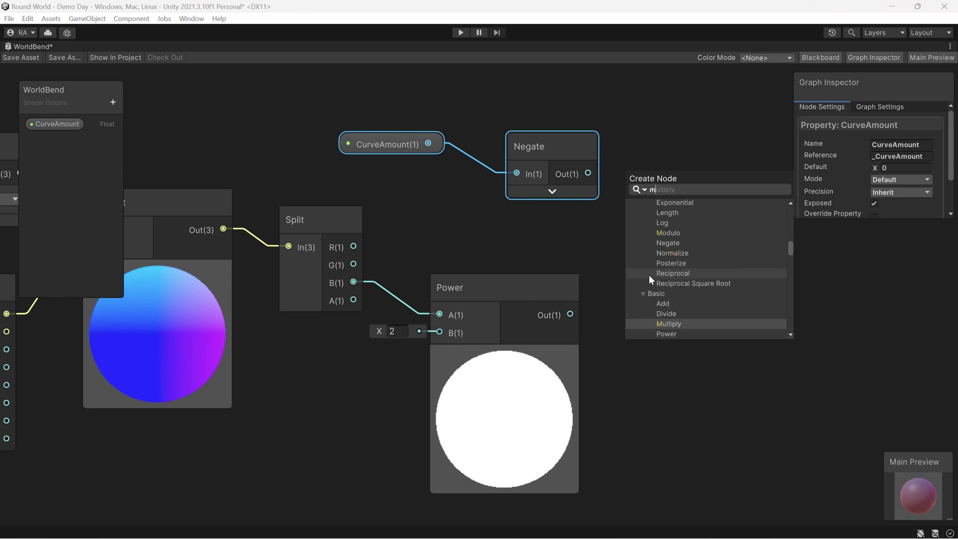
key(Return)
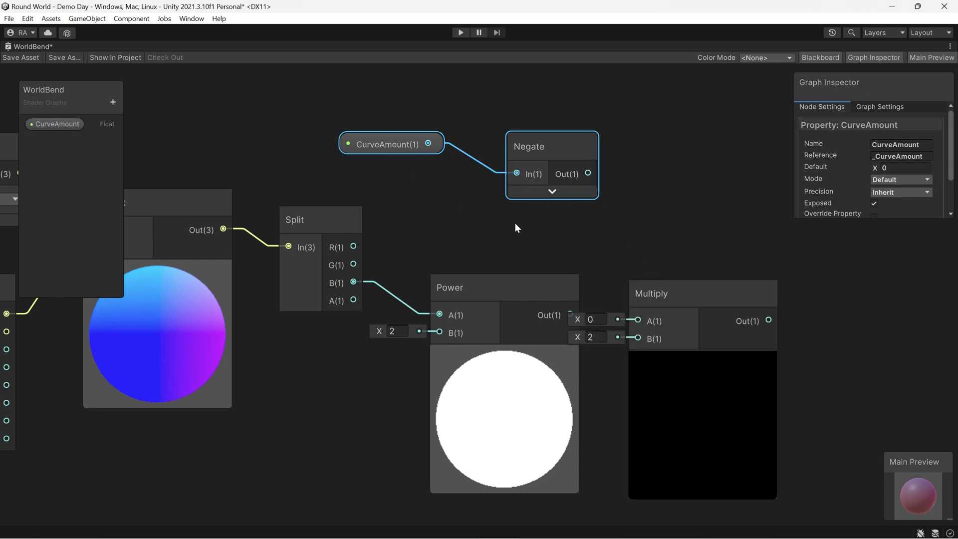
drag(670, 283, 671, 248)
drag(572, 317, 643, 304)
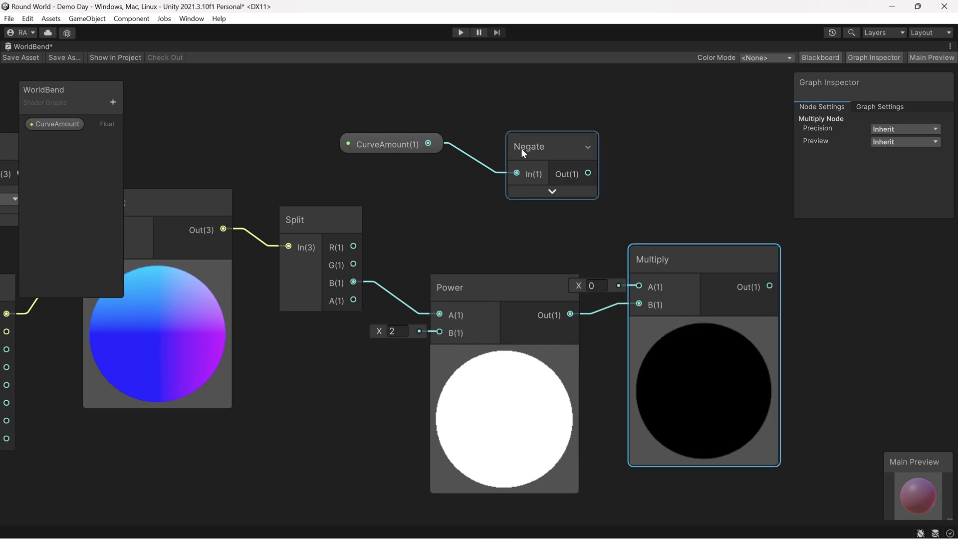
drag(322, 101, 639, 286)
drag(663, 260, 643, 233)
scroll(684, 280, down, 2)
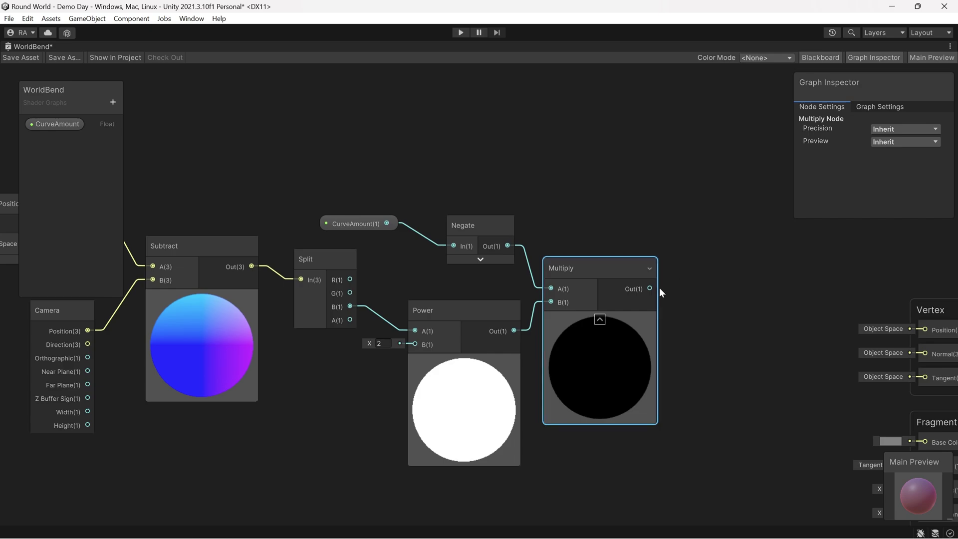
Add a Vector 3 node to the right of the Multiply node
middle_drag(660, 288, 638, 282)
right_click(638, 282)
click(658, 258)
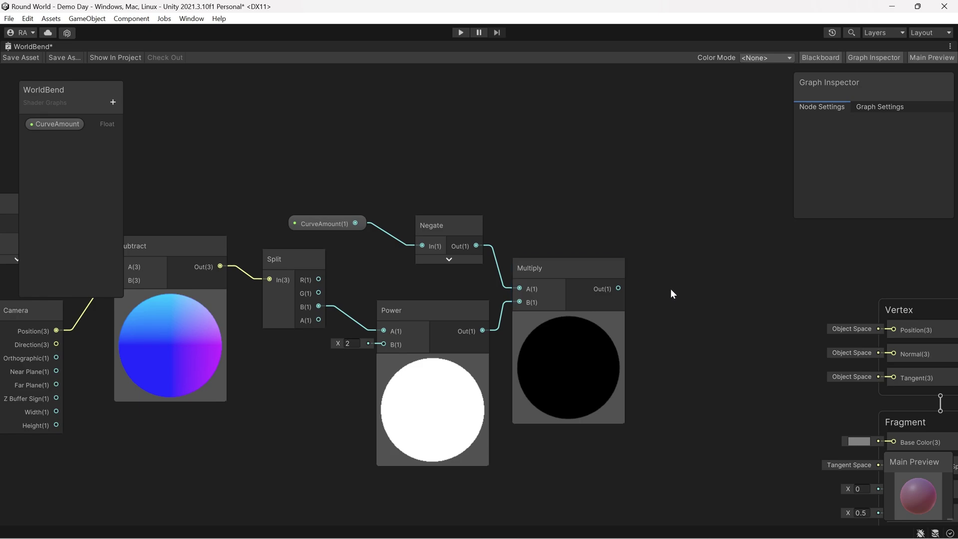
right_click(681, 271)
click(692, 278)
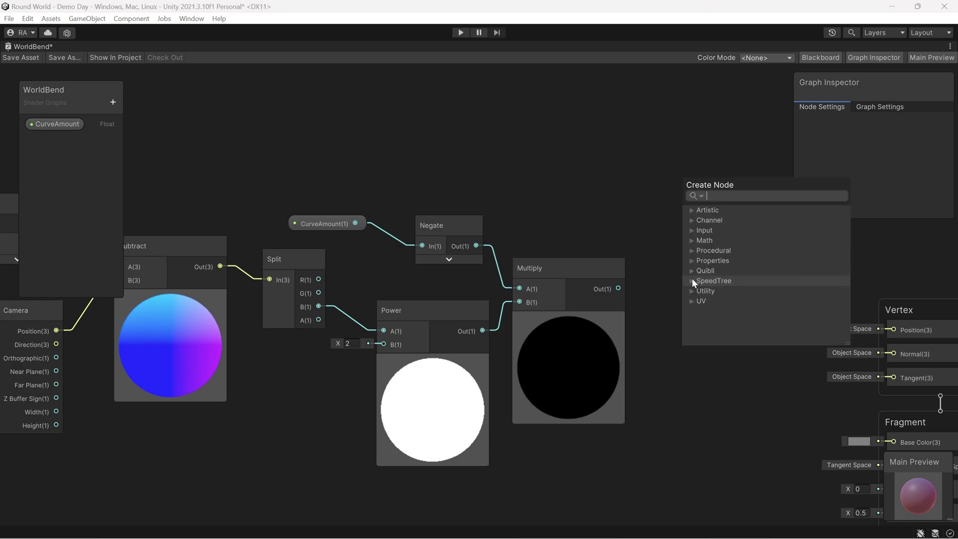
text(vec)
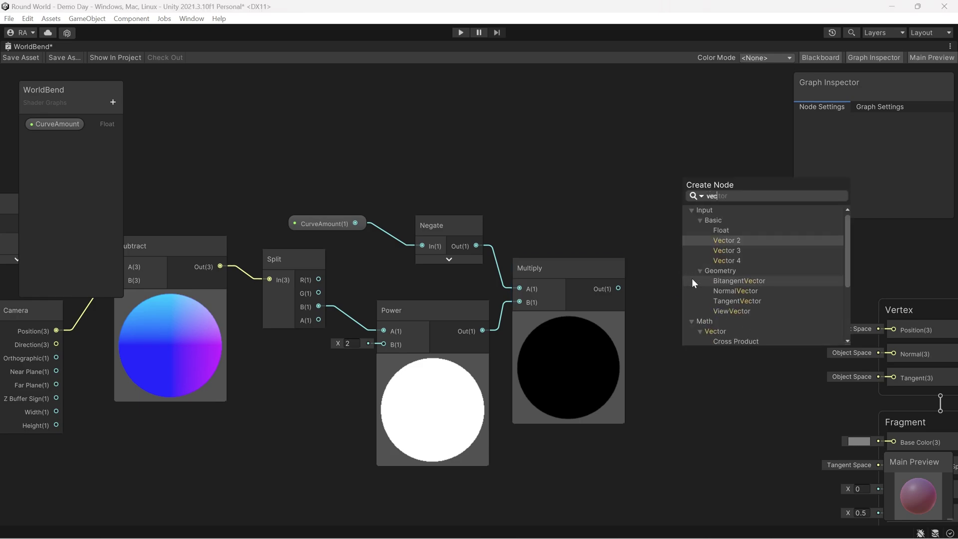
key(Down)
key(Return)
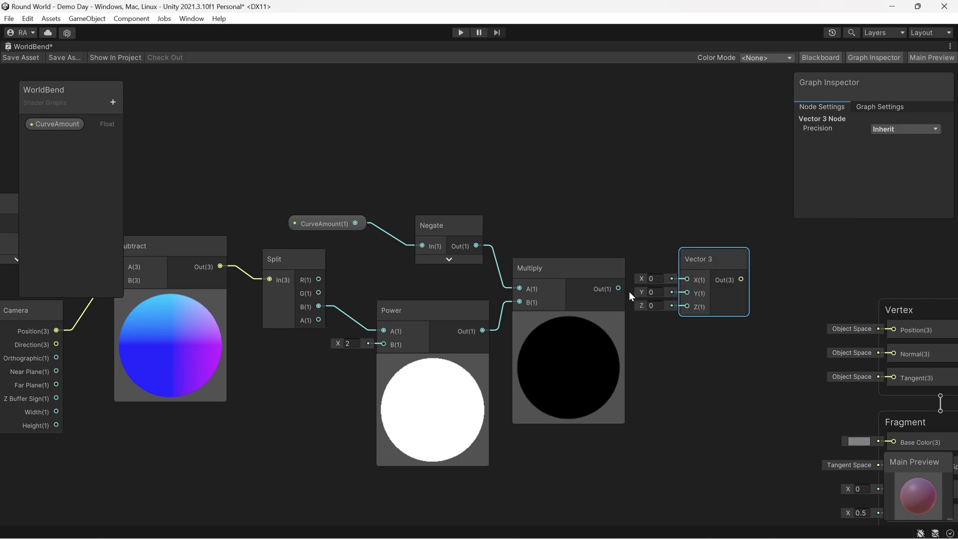
Connect the Multiply result to Vector 3's Y input, leaving X and Z at 0
drag(618, 290, 619, 290)
drag(681, 292, 687, 220)
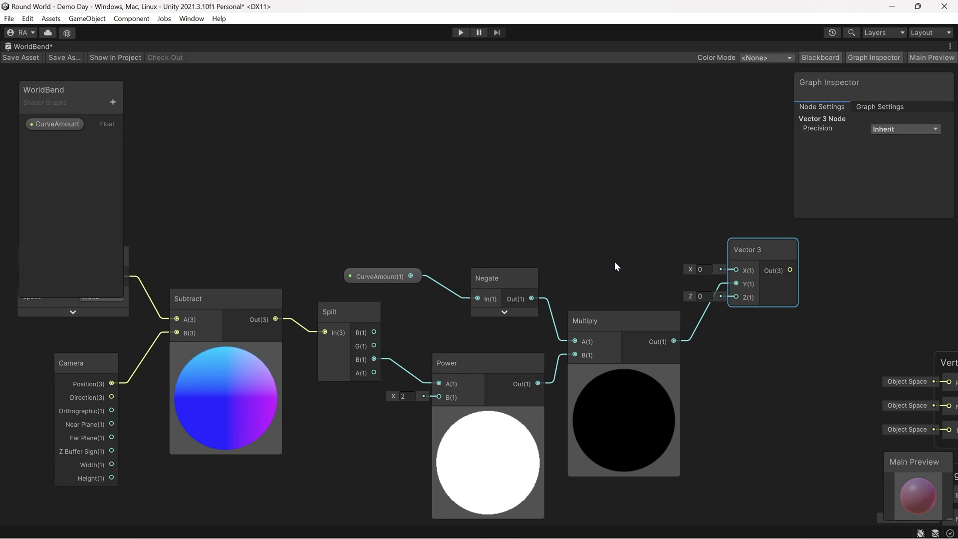
key(ctrl+z)
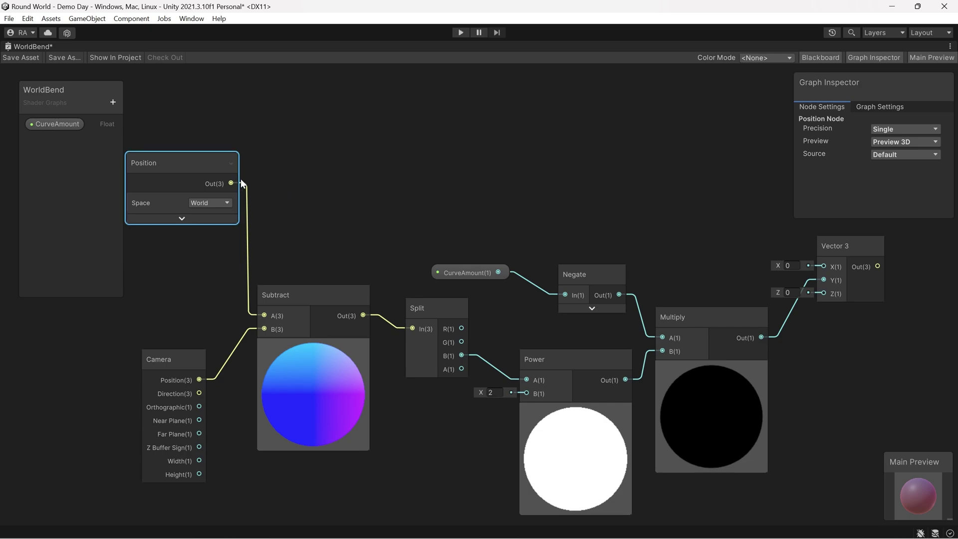
Create an Add node wired from the Vector 3 offset output
click(818, 274)
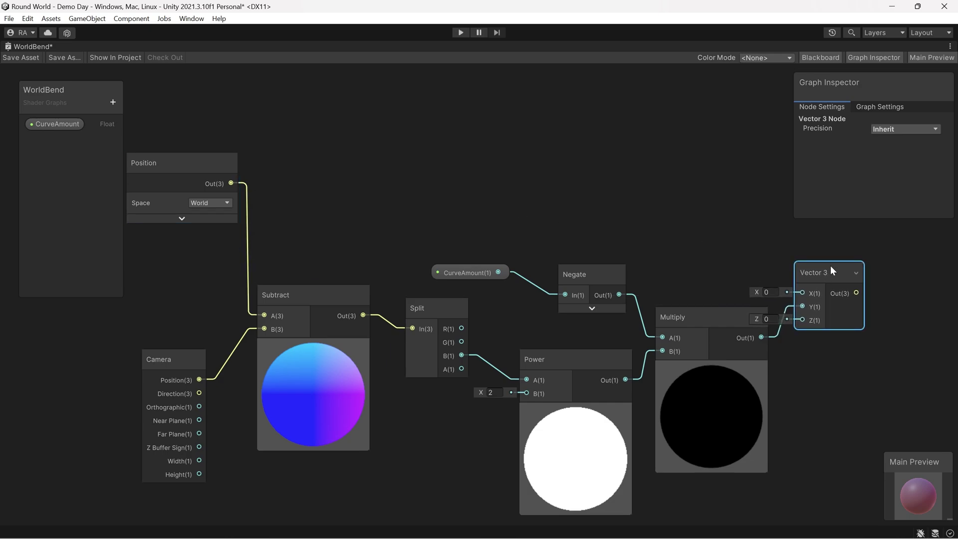
middle_drag(831, 266, 667, 290)
scroll(697, 257, up, 2)
right_click(697, 256)
click(697, 257)
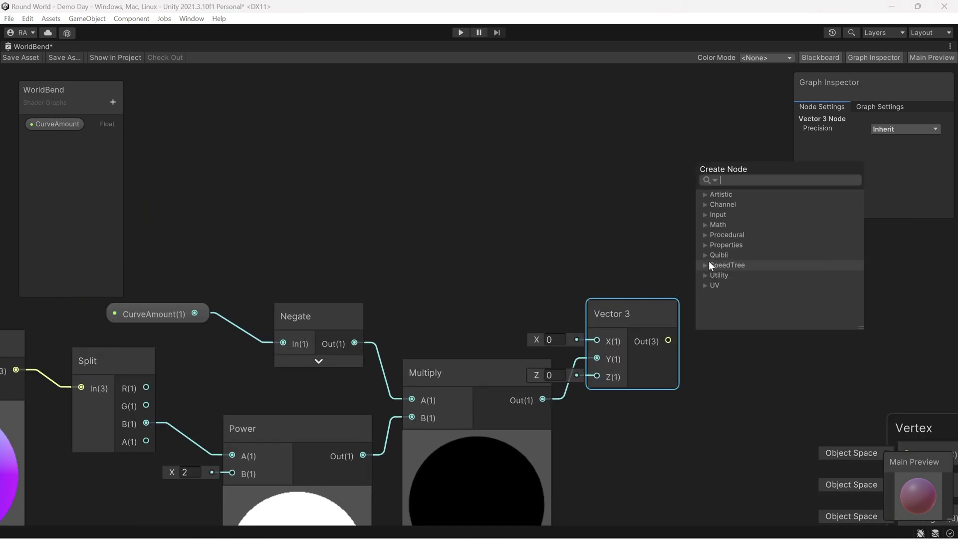
text(add)
key(Return)
Wire the world Position into Add's A input and Add's output into Vertex Position
scroll(595, 245, down, 2)
middle_drag(550, 237, 565, 240)
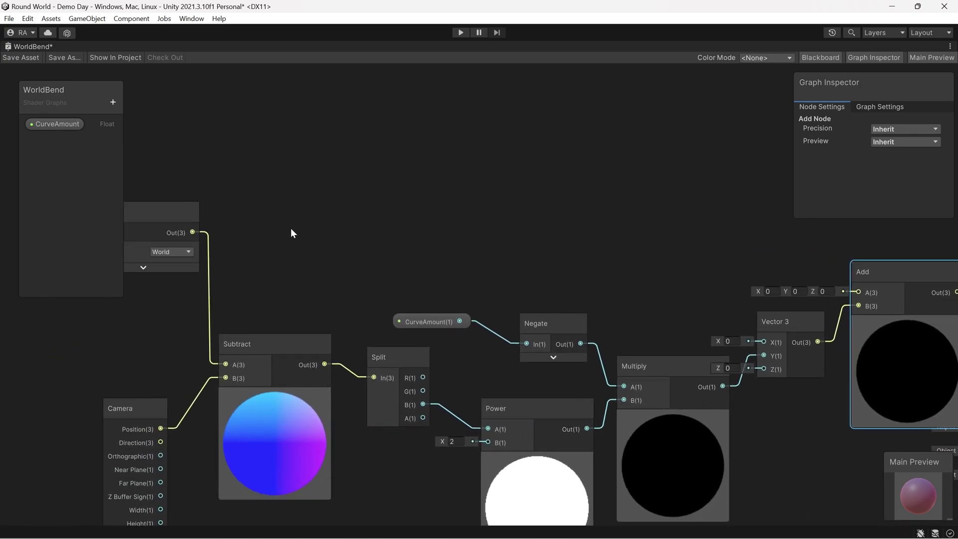
middle_drag(293, 231, 375, 244)
scroll(374, 244, down, 1)
drag(263, 234, 627, 278)
scroll(694, 319, up, 2)
middle_drag(707, 331, 546, 157)
drag(539, 146, 587, 325)
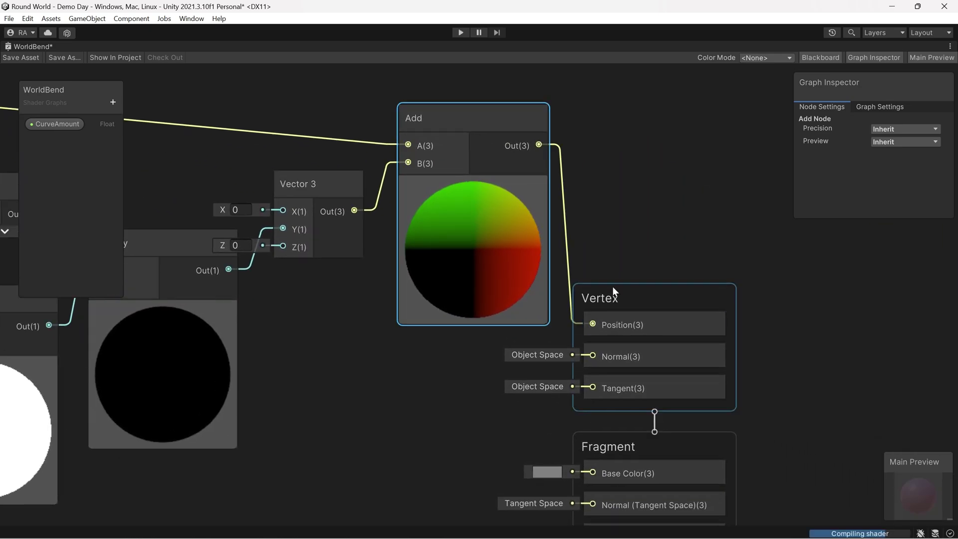
Bring the Fragment stack into view and start creating a node beside it
middle_drag(622, 251, 639, 235)
middle_drag(480, 476, 569, 301)
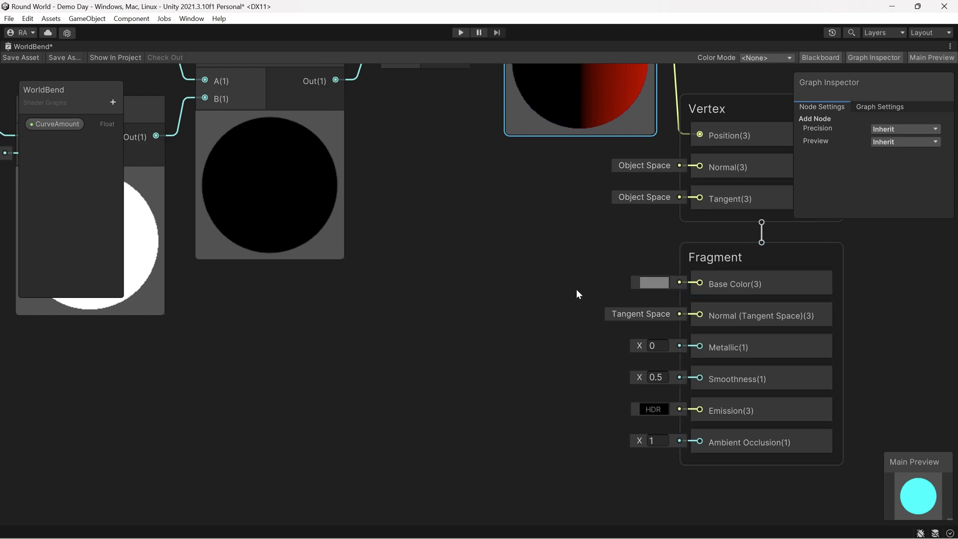
right_click(436, 301)
click(454, 308)
Add a Sample Texture 2D node fed by a new MainTexture Texture 2D property
text(sam)
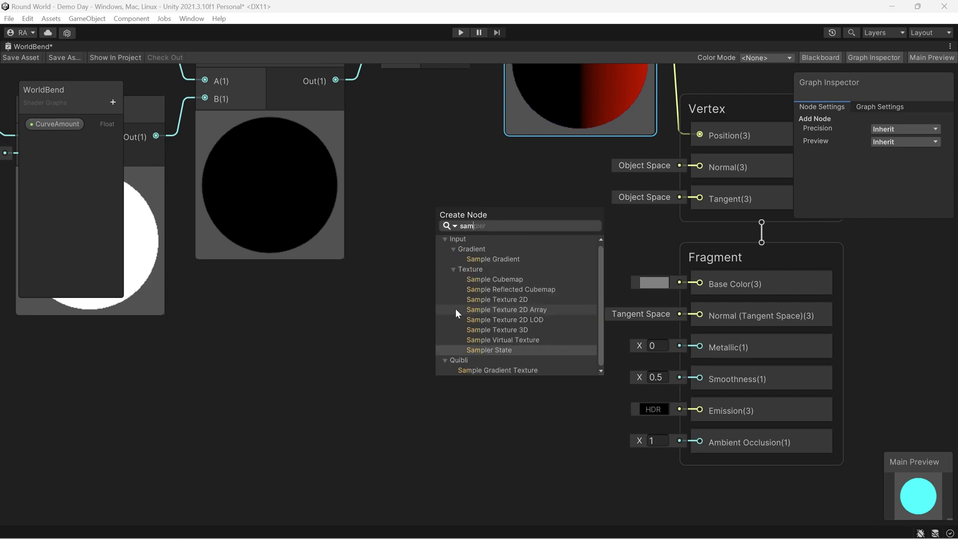
click(457, 299)
click(112, 102)
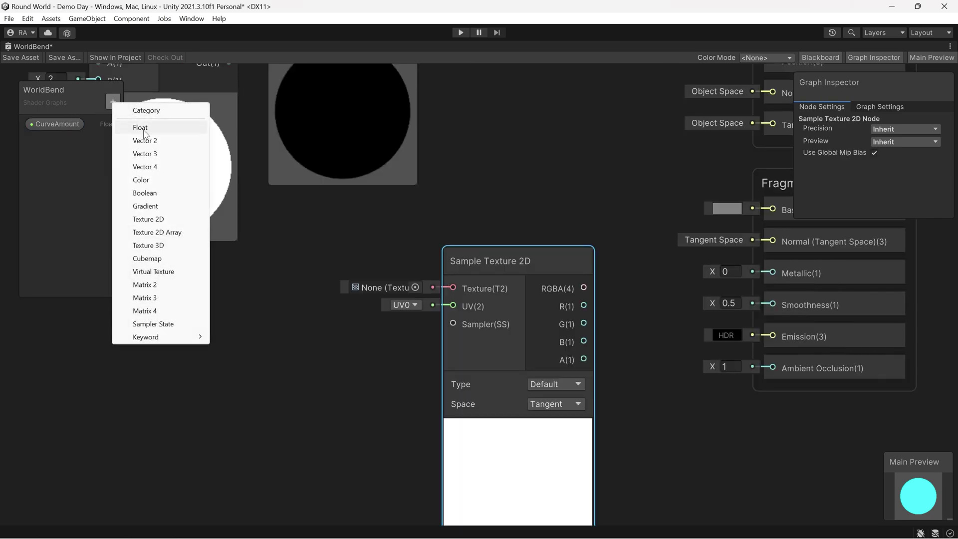
click(164, 220)
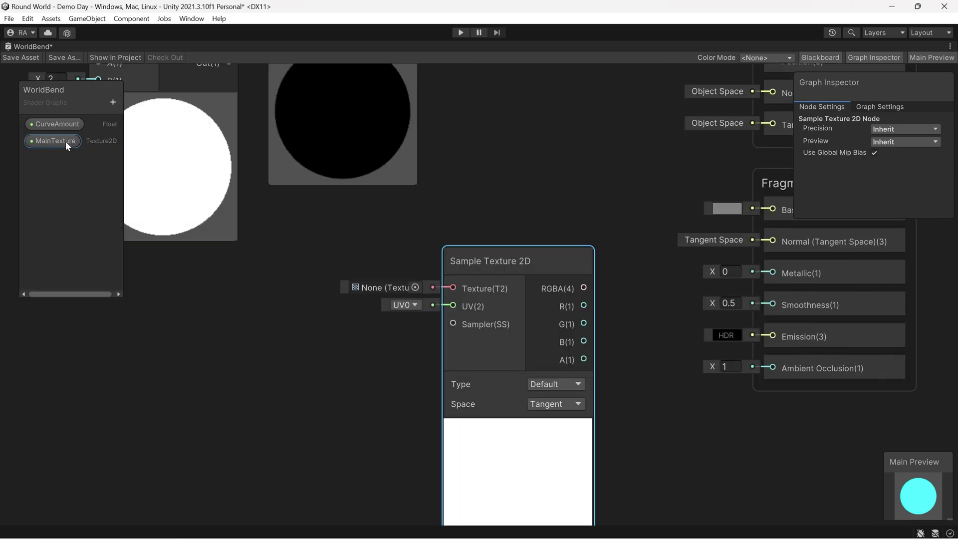
drag(64, 142, 349, 304)
drag(358, 305, 403, 295)
drag(318, 305, 340, 292)
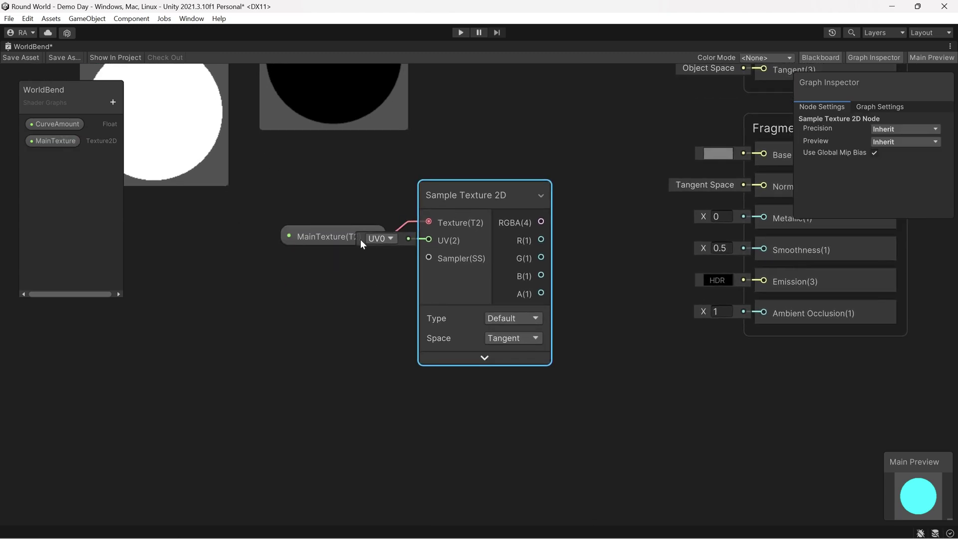
drag(360, 239, 307, 214)
Add a MainColor Color property to the Blackboard and place it in the graph
click(117, 103)
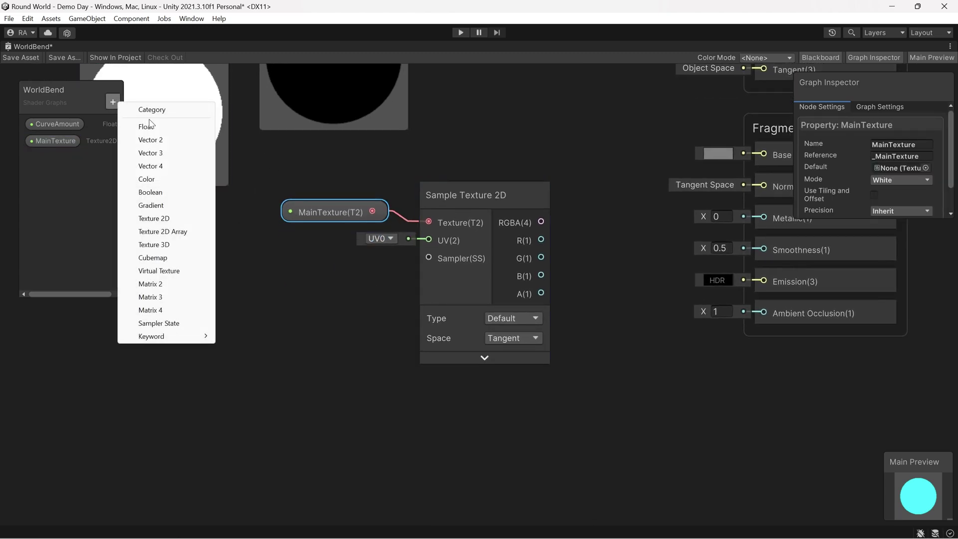
click(164, 179)
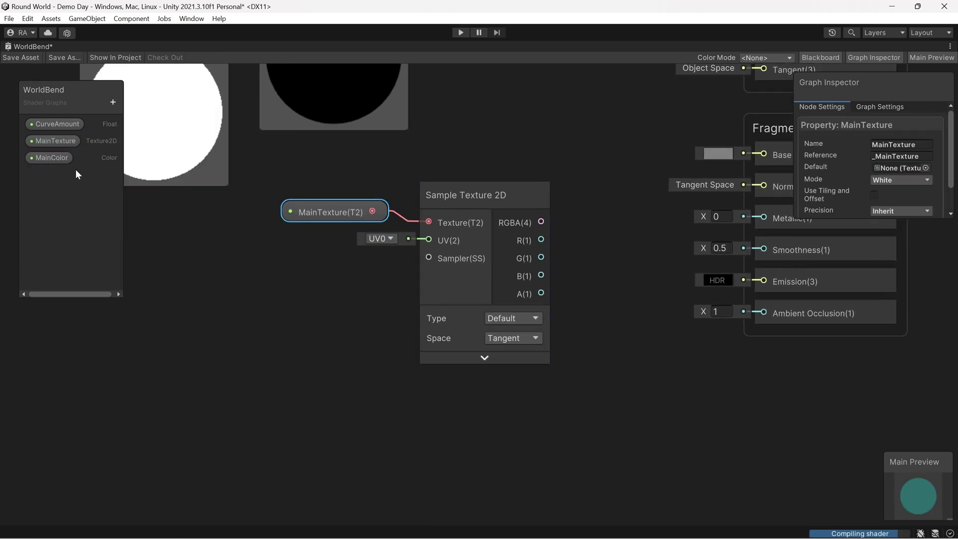
drag(56, 158, 464, 403)
Create a Multiply node and wire its output into the Fragment Base Color
right_click(585, 351)
click(602, 356)
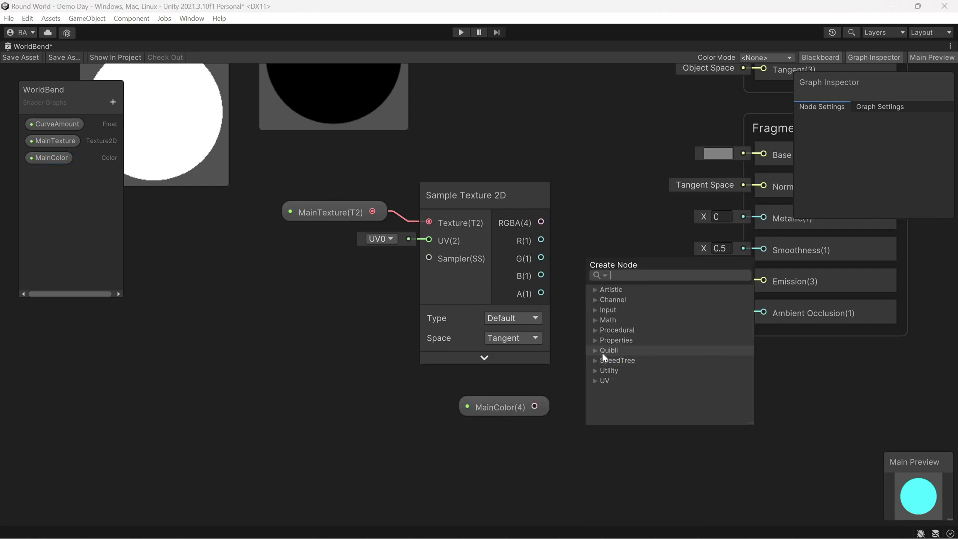
text(multiply)
drag(610, 360, 655, 165)
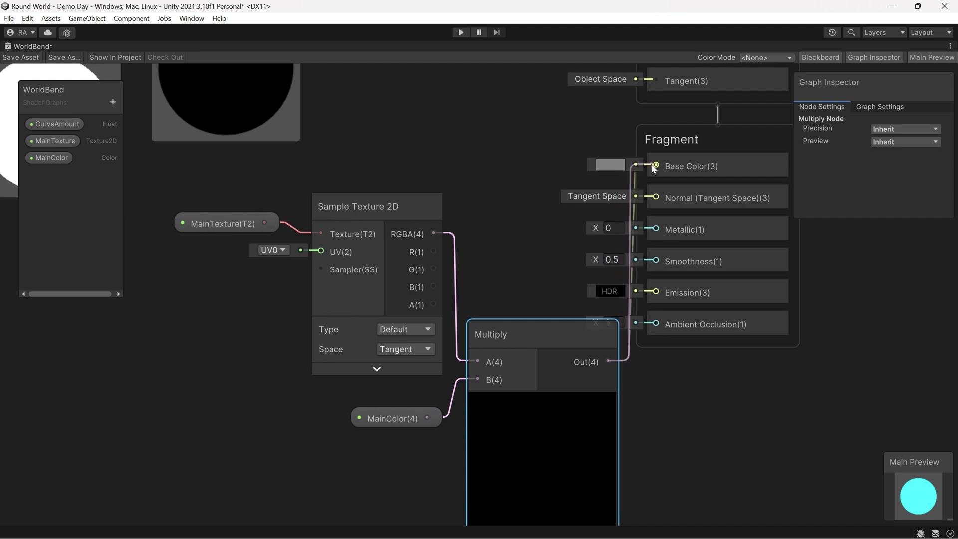
scroll(560, 257, down, 3)
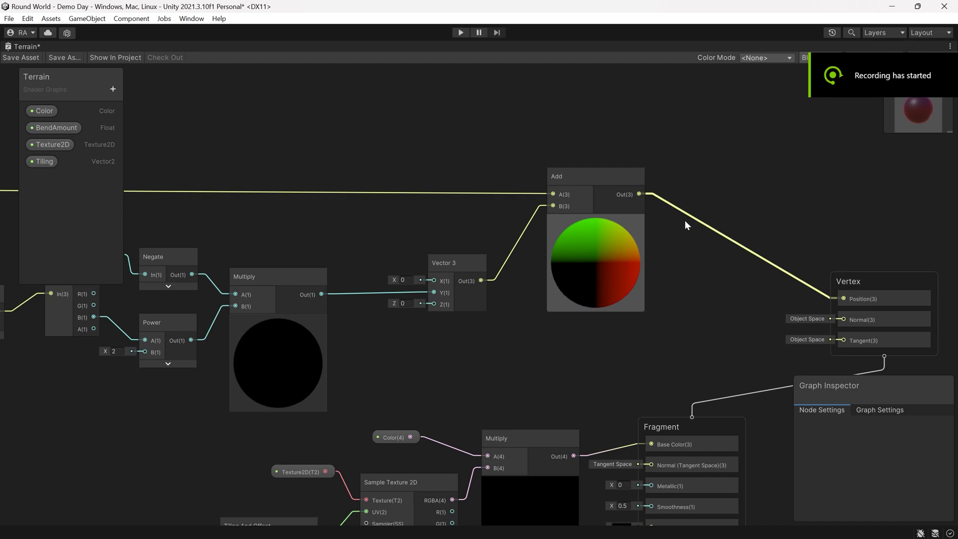
Pan across the Terrain graph until the Add, Vertex and Fragment nodes are in view
middle_drag(470, 337, 697, 324)
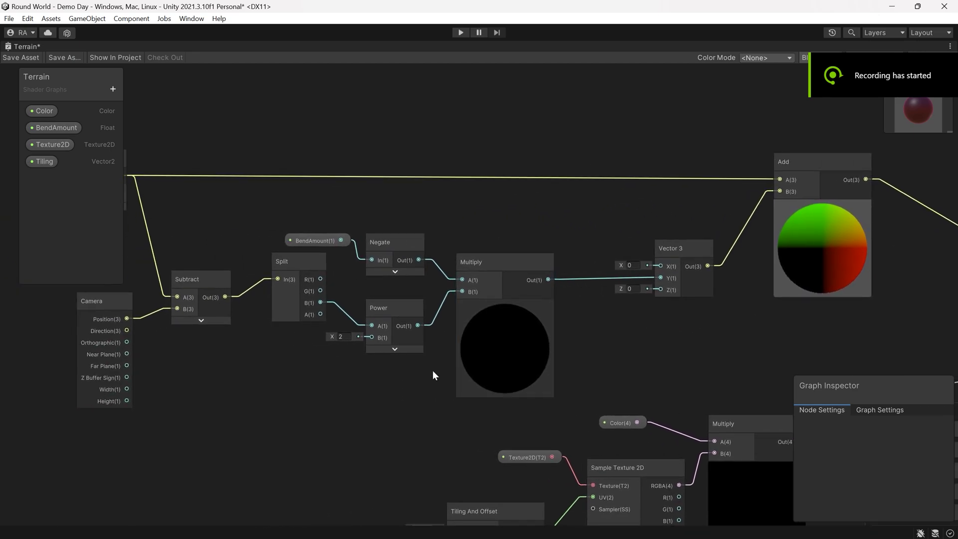
middle_drag(433, 370, 574, 364)
middle_drag(507, 378, 618, 372)
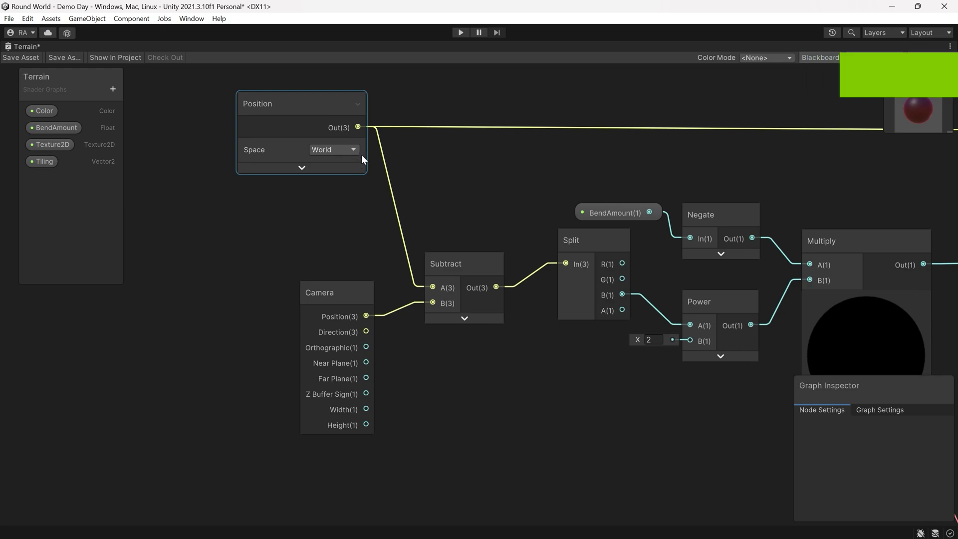
middle_drag(689, 155, 427, 134)
middle_drag(739, 149, 434, 154)
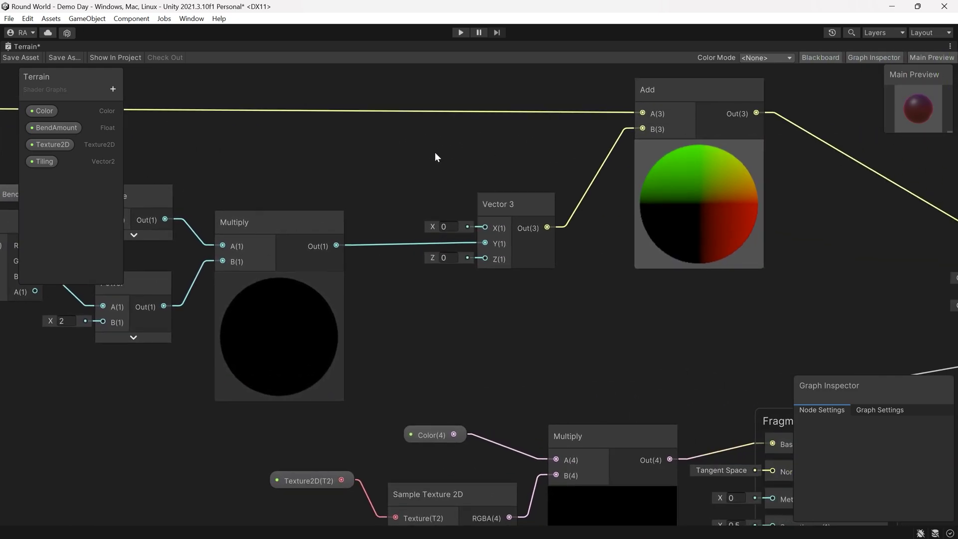
middle_drag(845, 180, 603, 220)
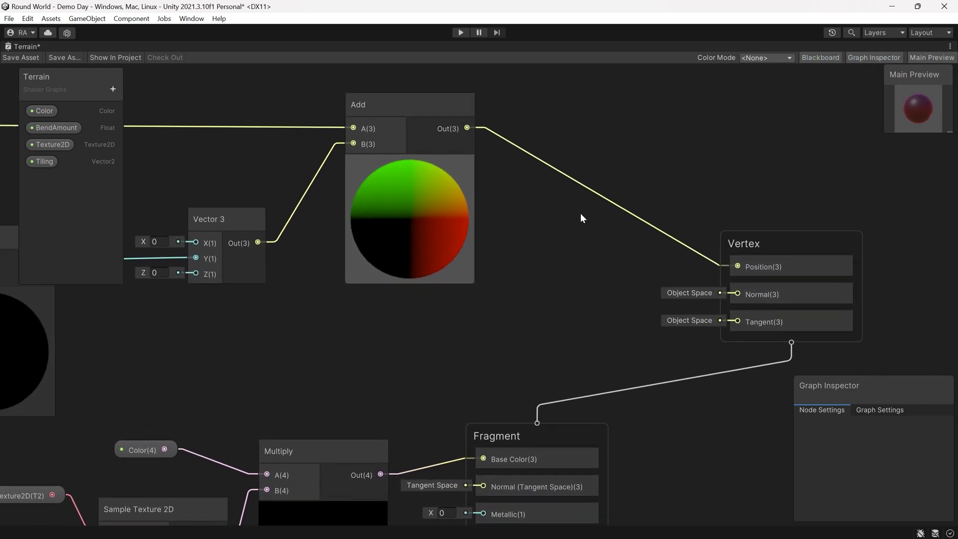
scroll(554, 157, up, 2)
Create a Transform node and feed the Add result into its input
right_click(542, 176)
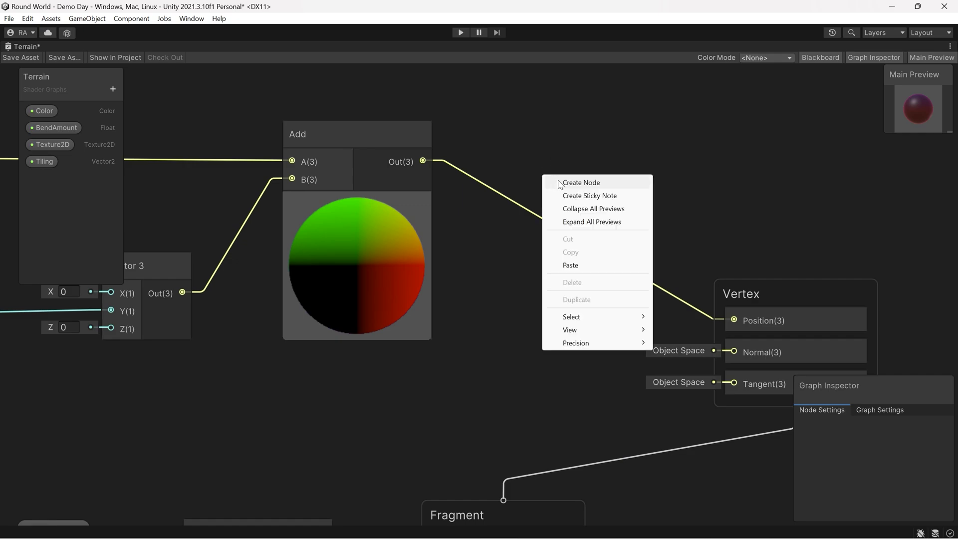
click(562, 181)
text(trans)
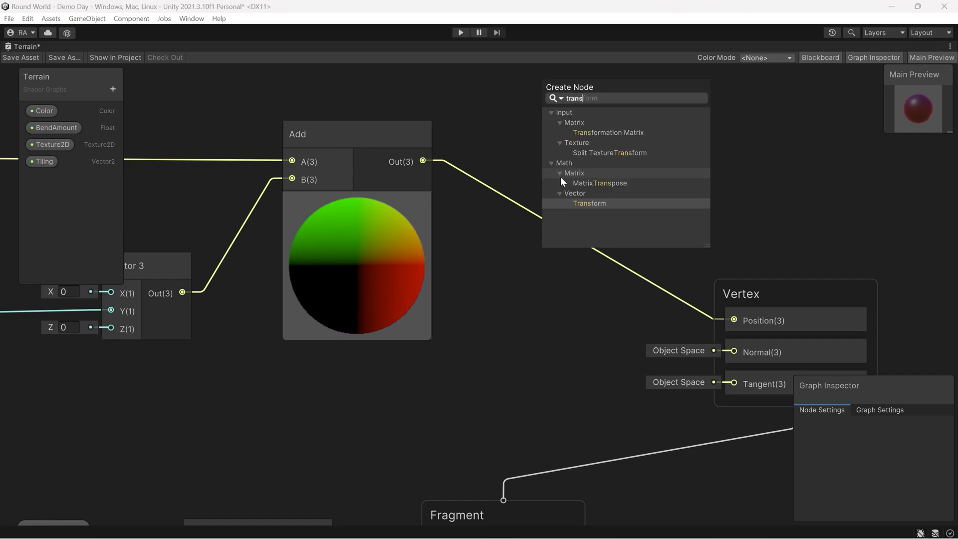
key(Return)
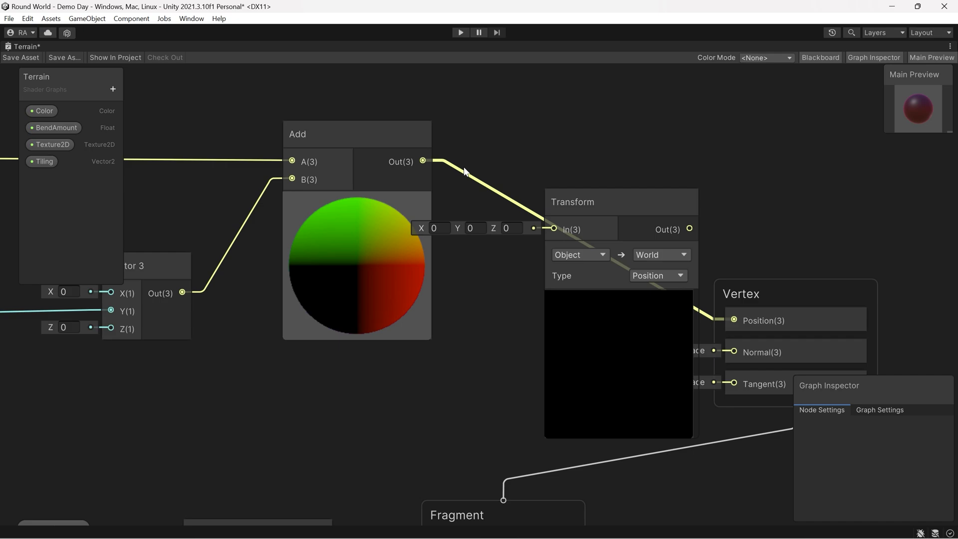
drag(423, 160, 547, 228)
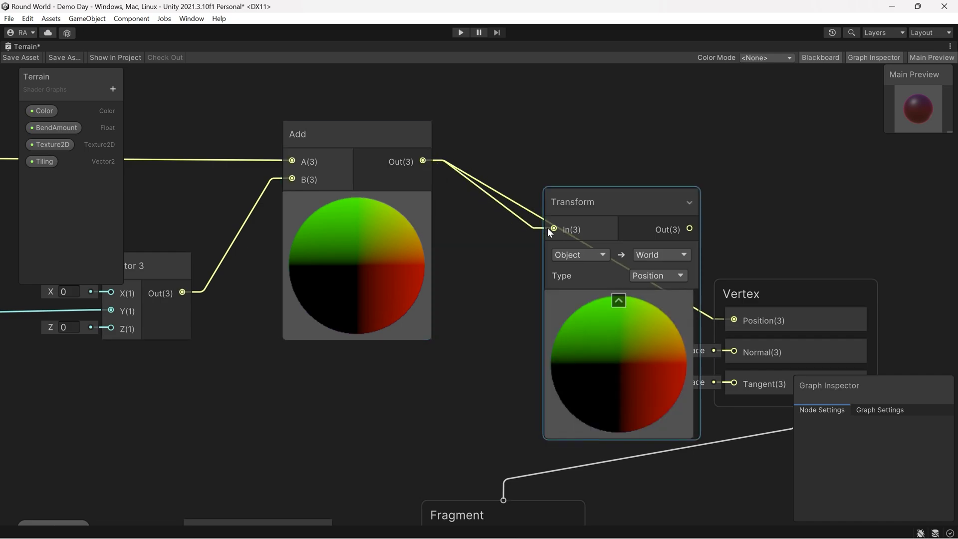
drag(625, 200, 585, 201)
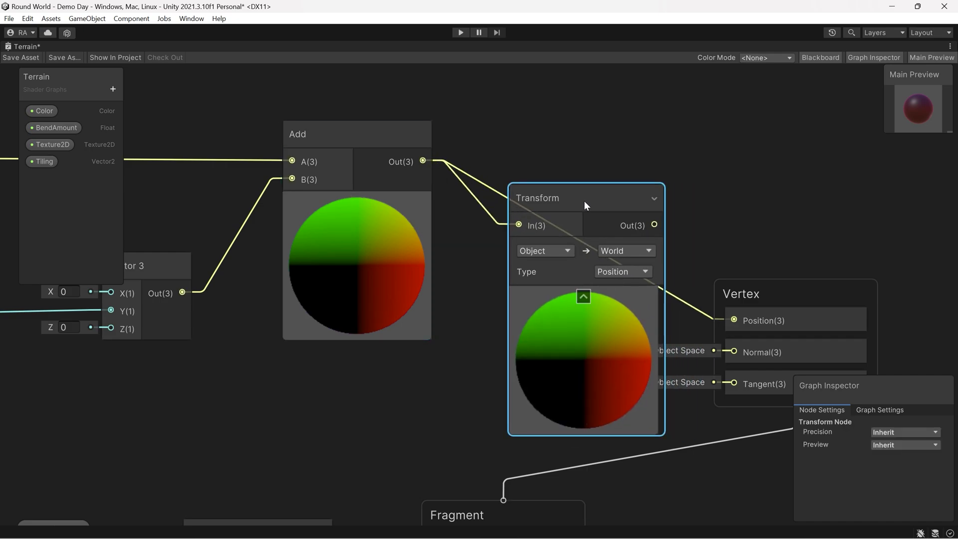
Set the Transform from World to Object and wire its output to Vertex Position
click(560, 253)
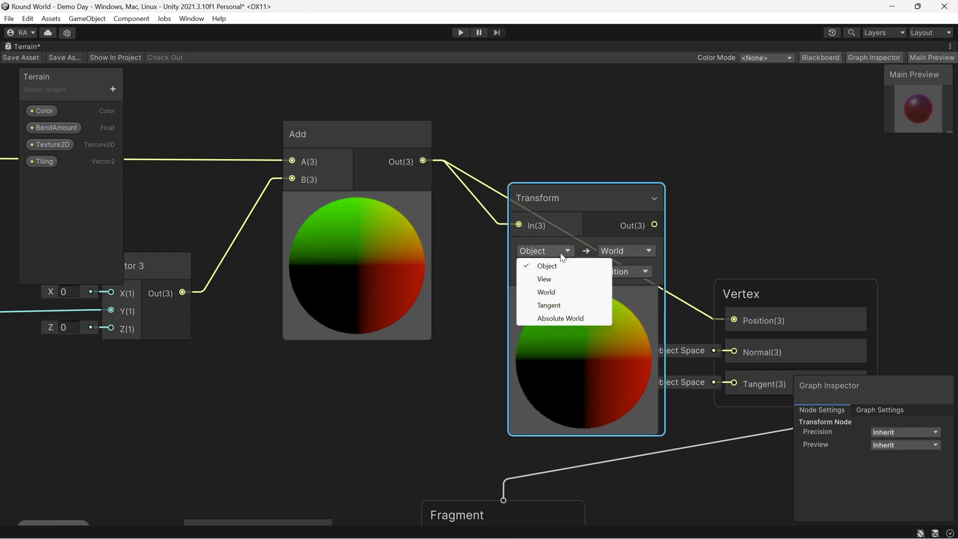
click(552, 295)
click(622, 254)
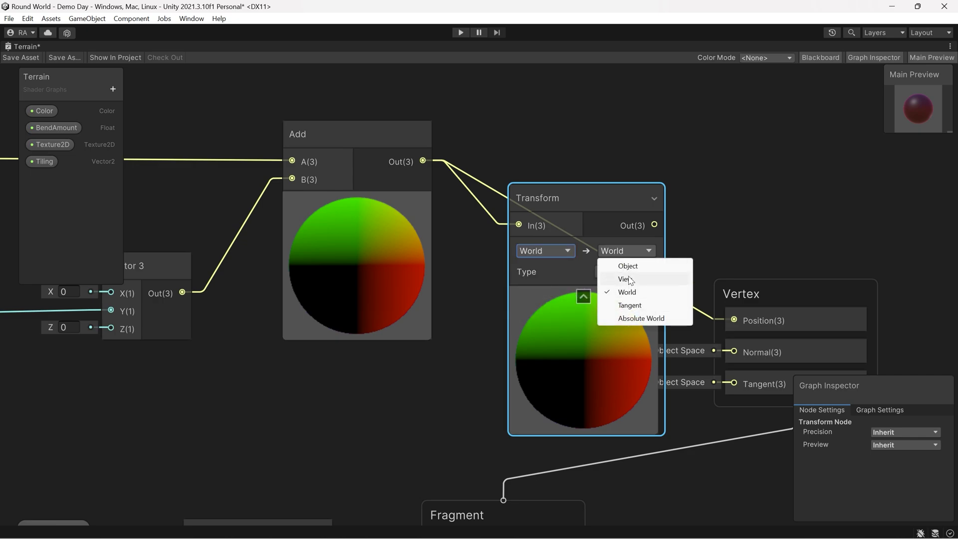
click(629, 266)
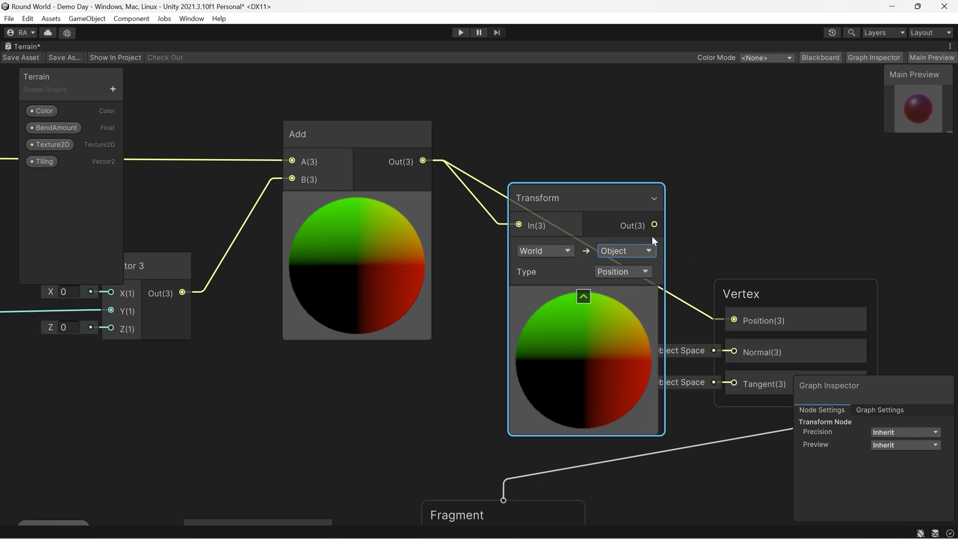
drag(654, 226, 728, 320)
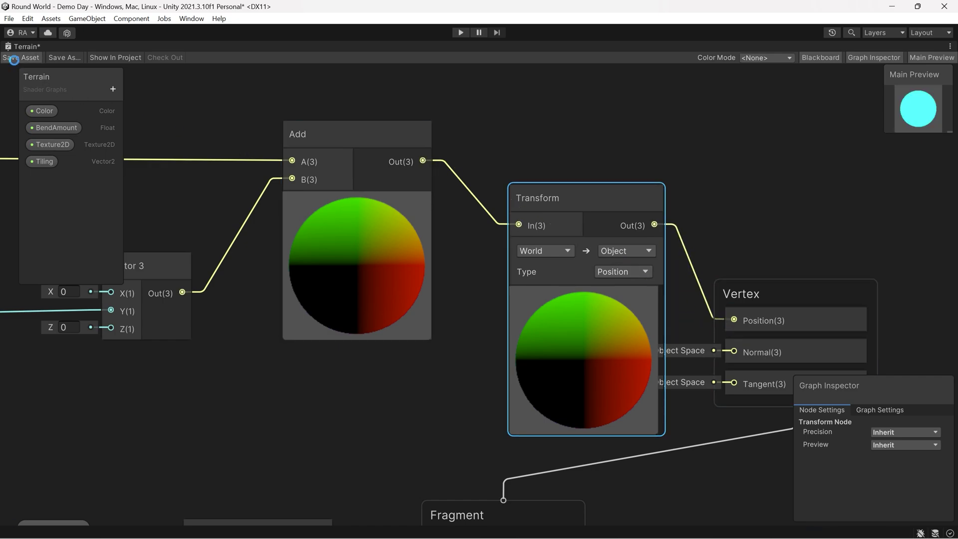
Save the Terrain graph, restore the full editor layout, and select New Material
click(15, 58)
double_click(23, 48)
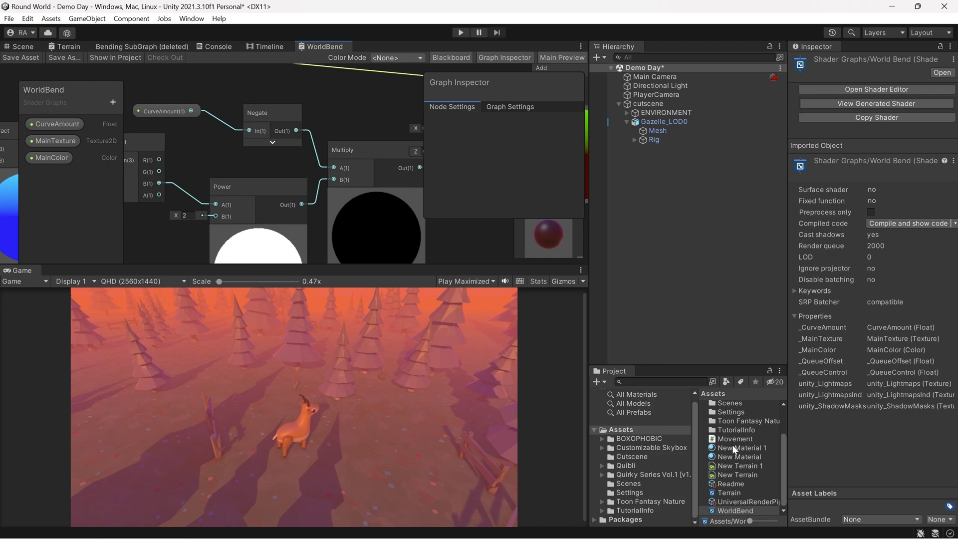
click(735, 510)
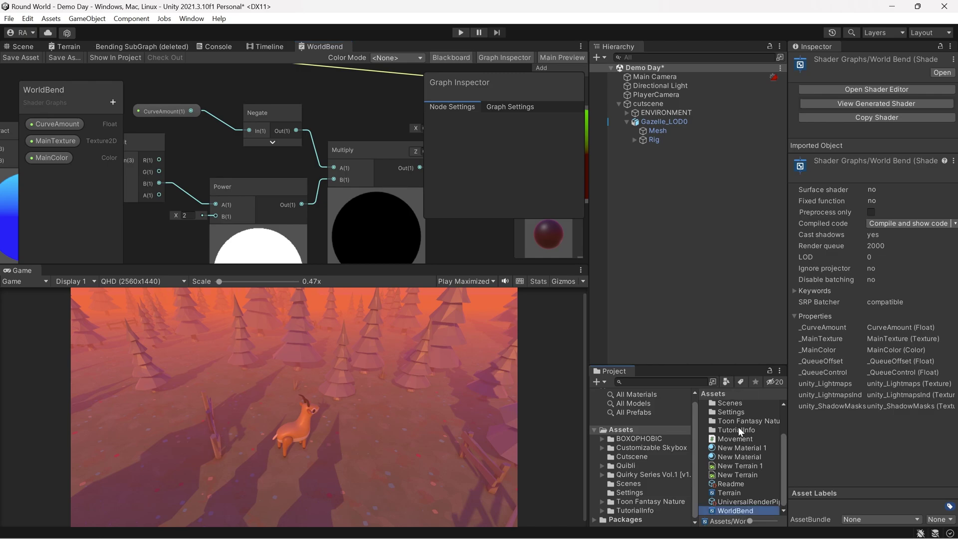
click(740, 457)
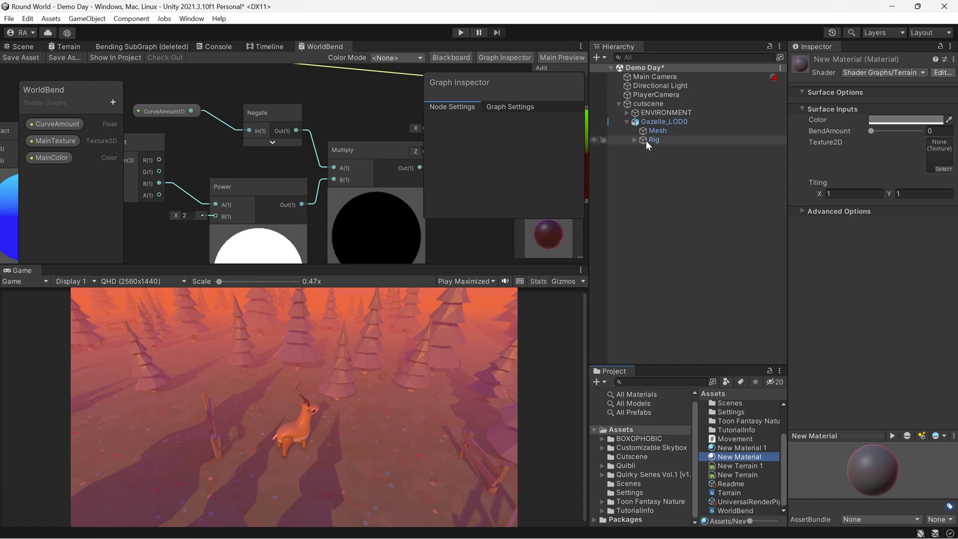
Expand ENVIRONMENT and select the Terrain to confirm it uses New Material
click(628, 113)
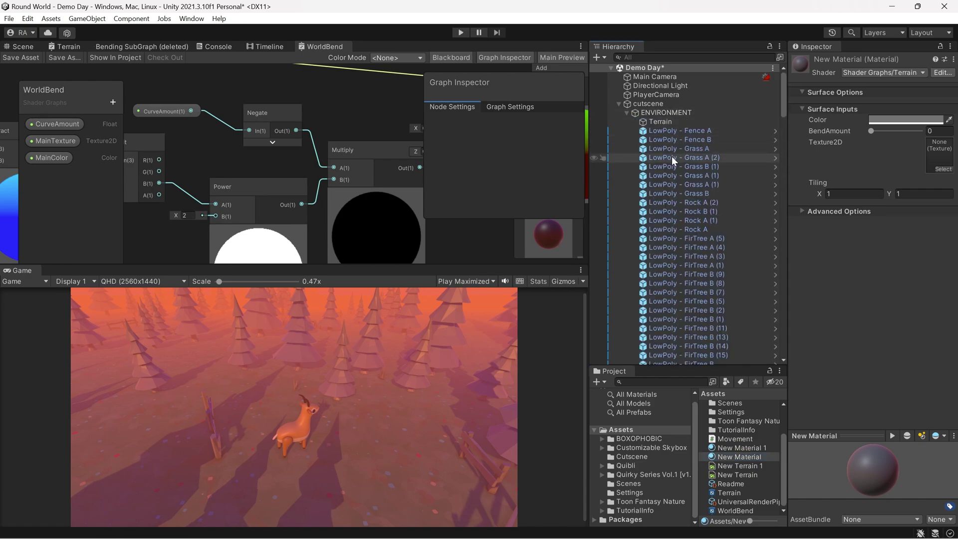
click(662, 105)
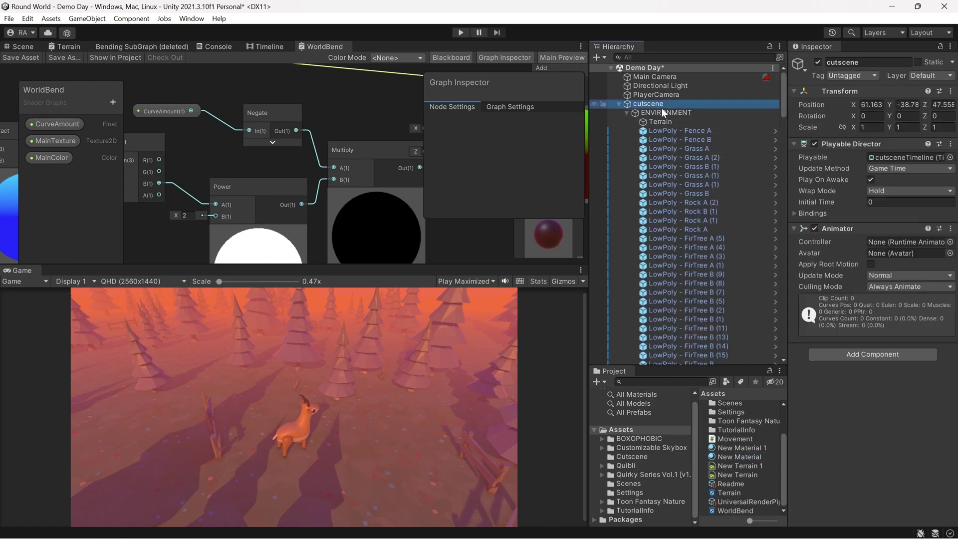
click(878, 157)
scroll(703, 253, down, 10)
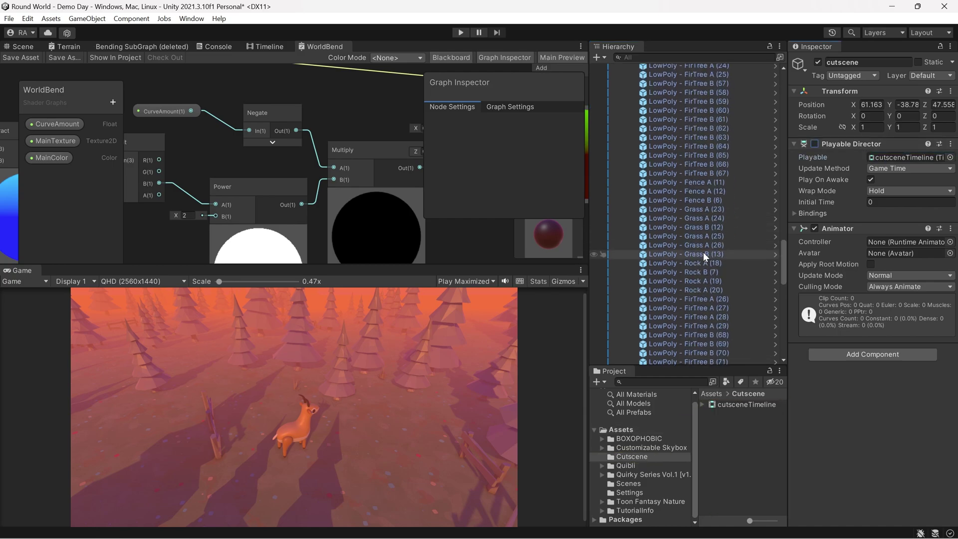
scroll(703, 259, up, 5)
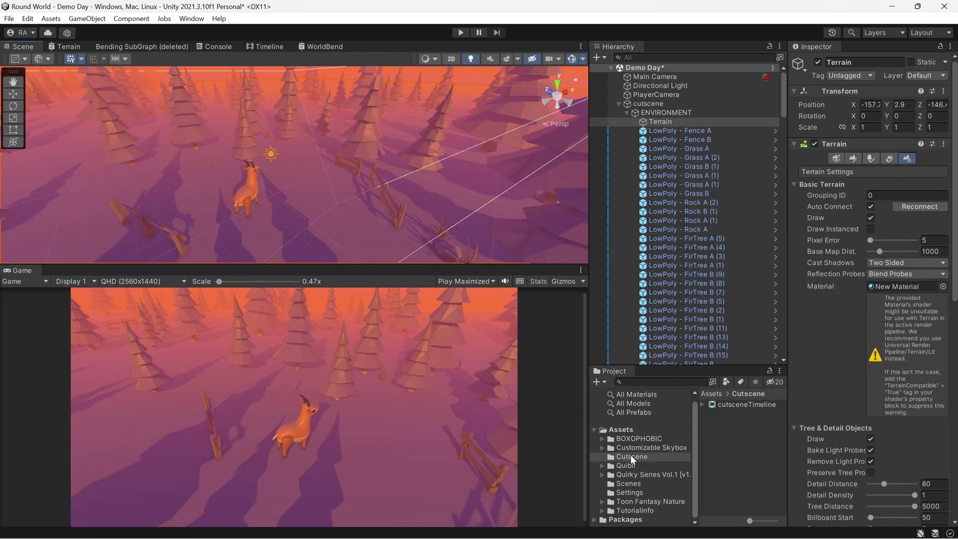
click(617, 430)
scroll(728, 448, down, 2)
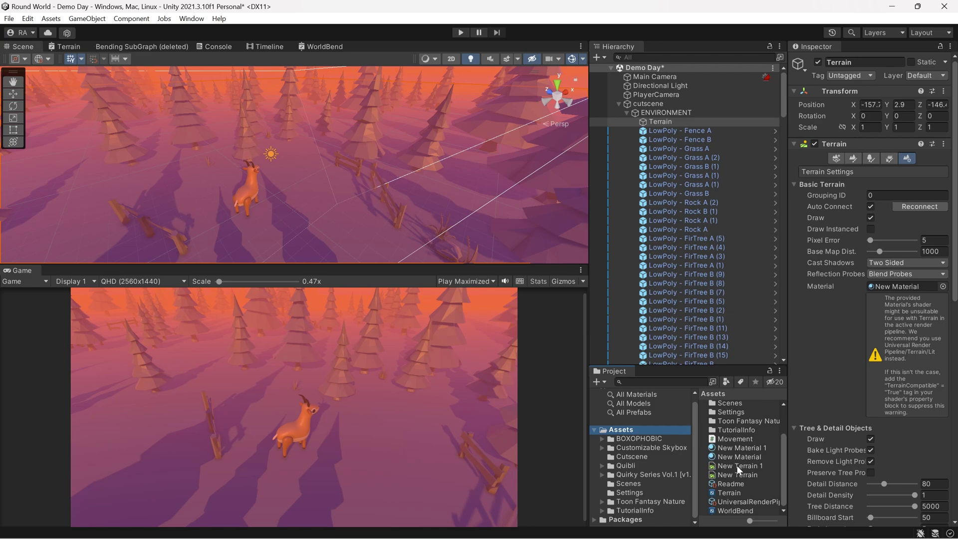
Raise New Material's BendAmount to about 0.0087 to bend the terrain, then reset it to 0
click(741, 457)
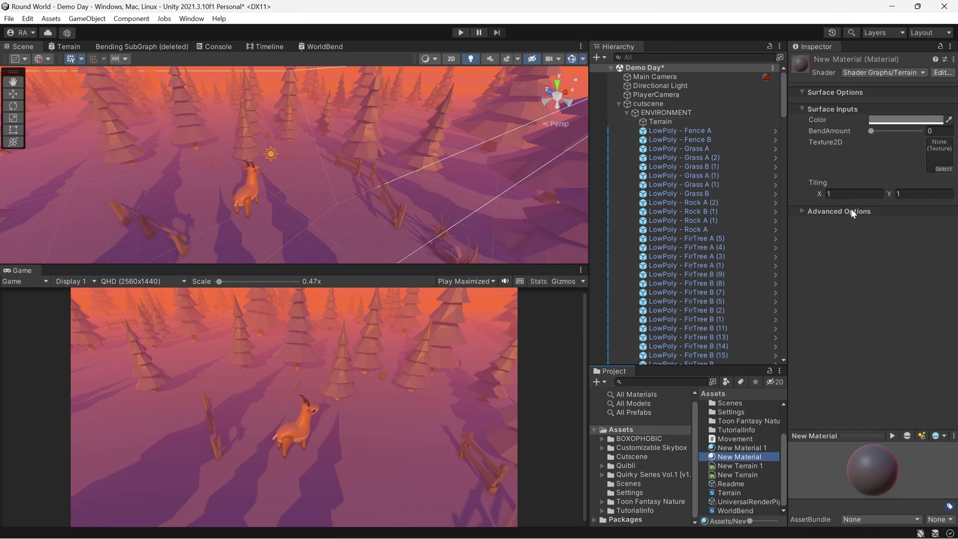
mouse_move(872, 130)
mouse_down()
mouse_move(925, 149)
mouse_move(861, 142)
mouse_move(915, 140)
mouse_move(925, 142)
mouse_move(857, 141)
mouse_up()
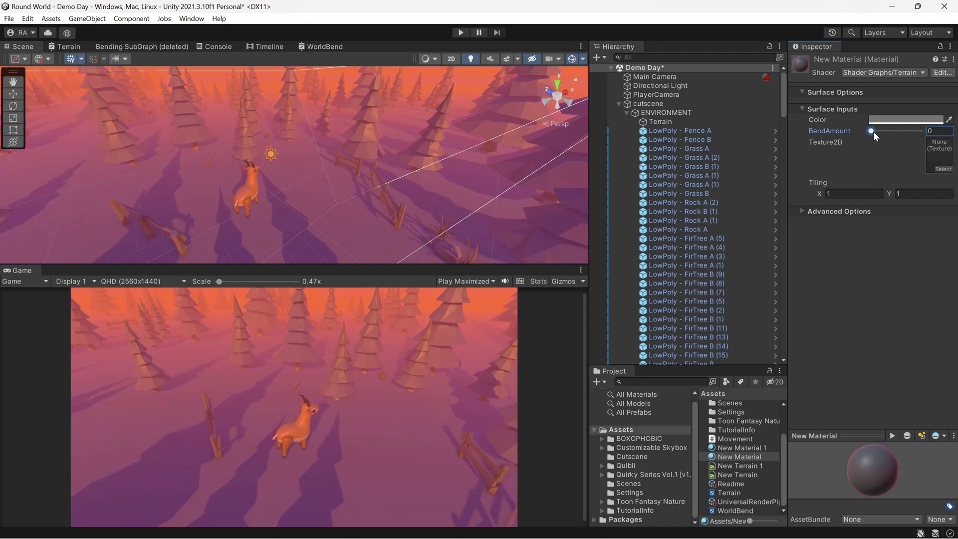
mouse_move(873, 131)
mouse_down()
mouse_move(900, 137)
mouse_move(871, 131)
mouse_up()
Maximize the WorldBend graph and set CurveAmount's Mode to Slider, ranging 0 to 1
click(325, 46)
double_click(325, 46)
scroll(401, 193, up, 3)
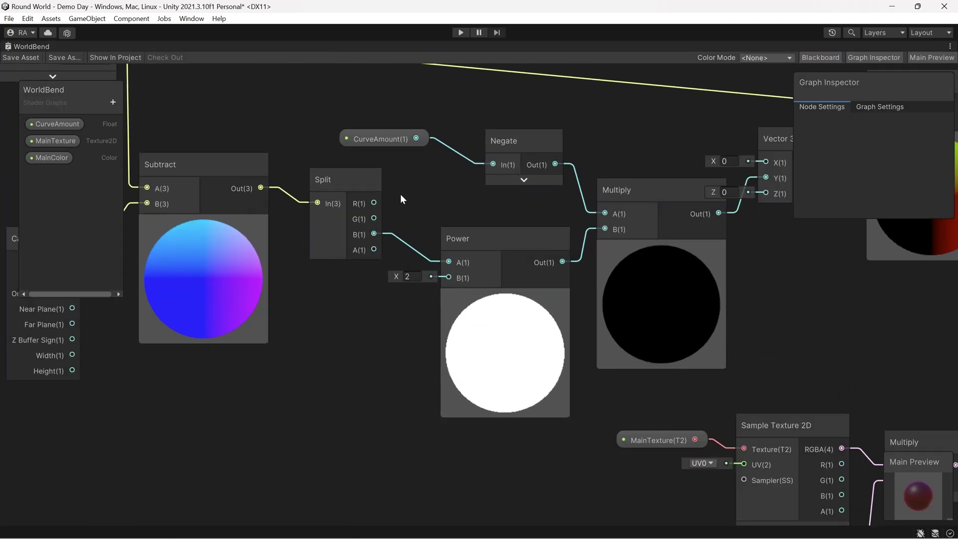
scroll(409, 189, up, 2)
click(491, 158)
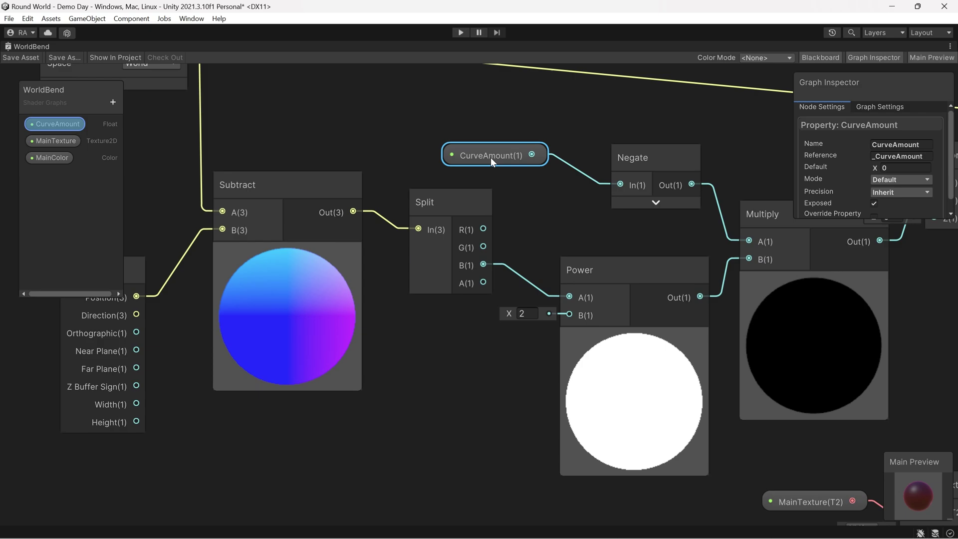
click(886, 184)
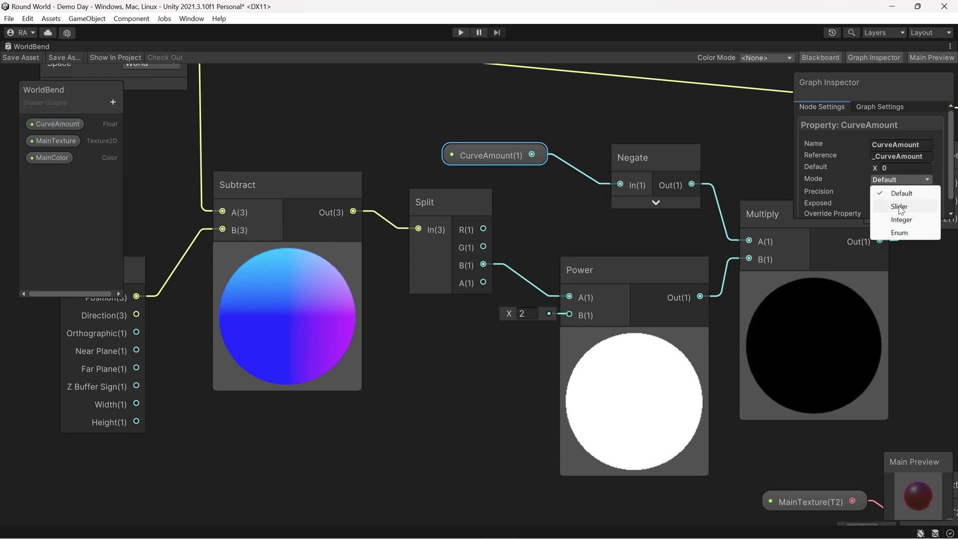
click(898, 205)
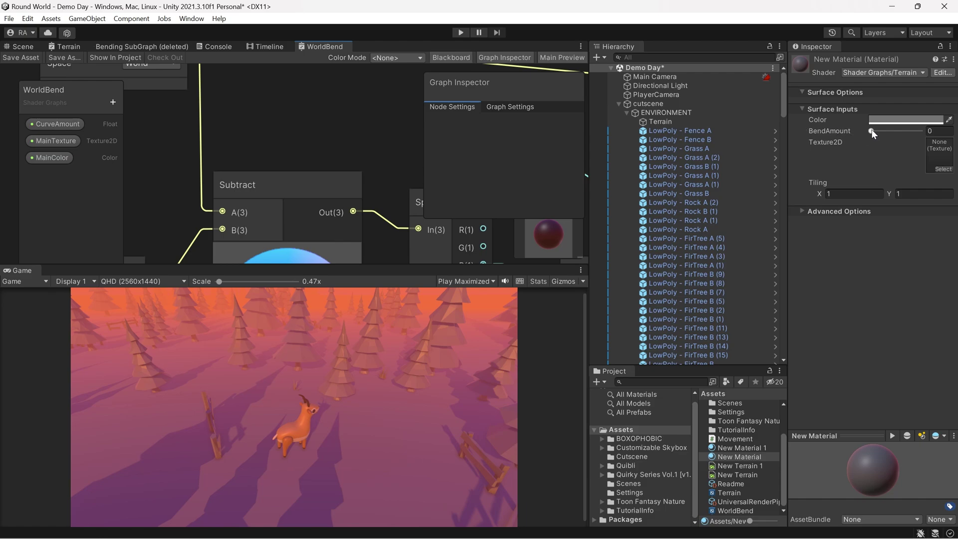
Adjust BendAmount, settling at 0.0064 so the terrain curves toward the horizon
drag(872, 131, 901, 135)
key(ctrl+1)
right_drag(448, 148, 563, 107)
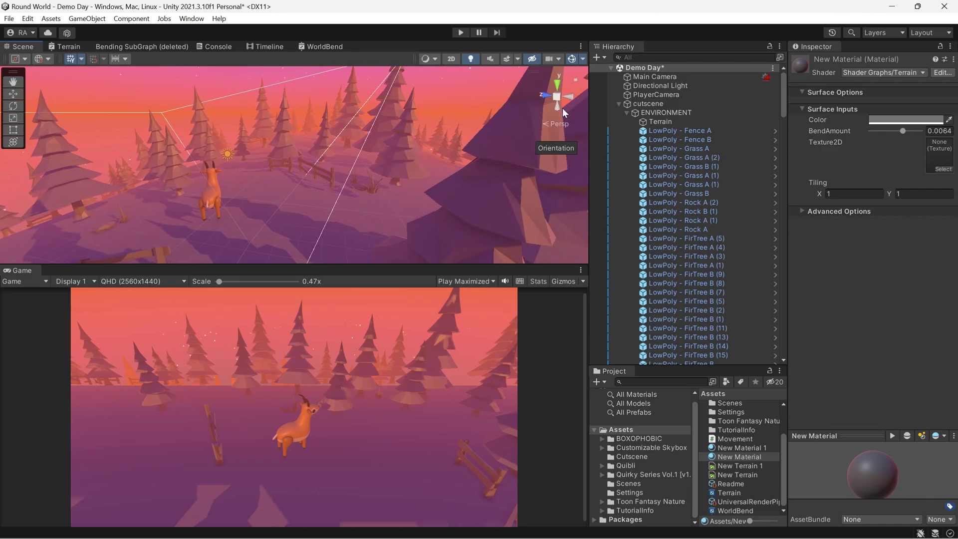